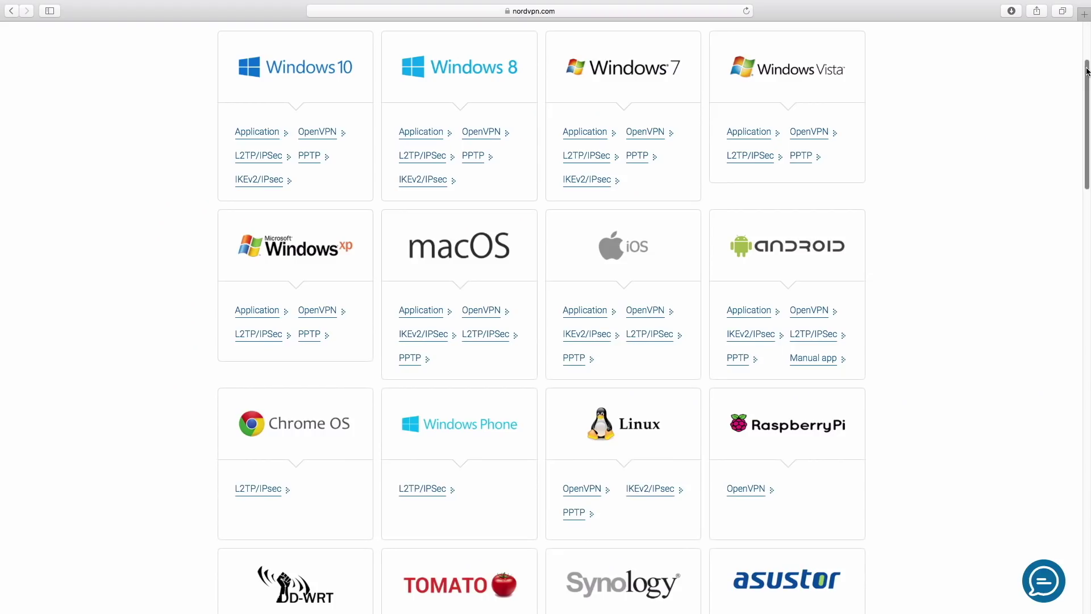
- Scroll the NordVPN site down to the Europe and Asia Pacific server lists
scroll(1080, 136, down, 7)
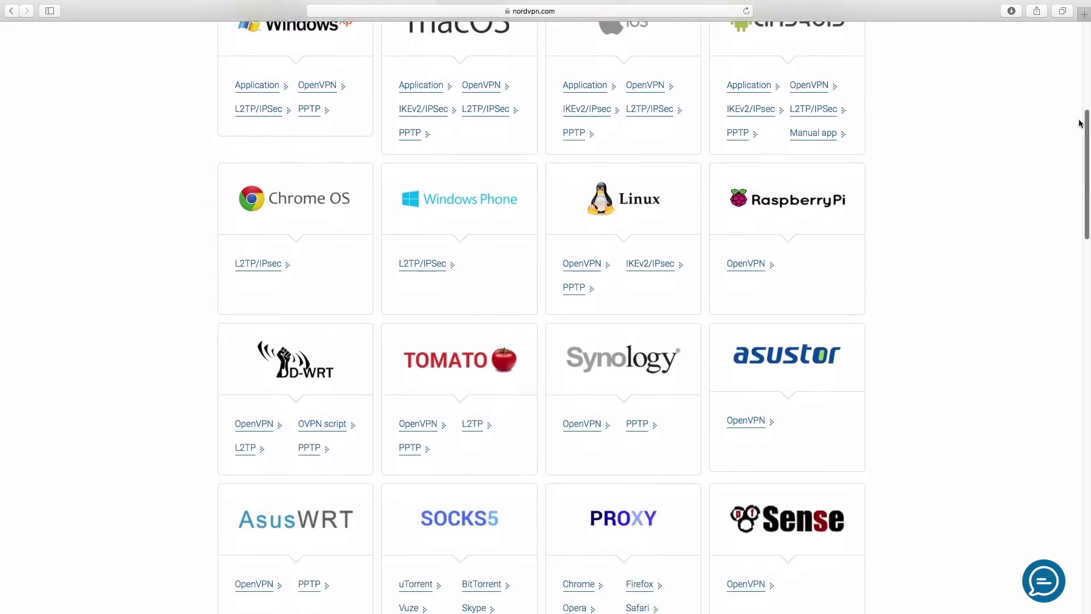
drag(1074, 162, 1064, 370)
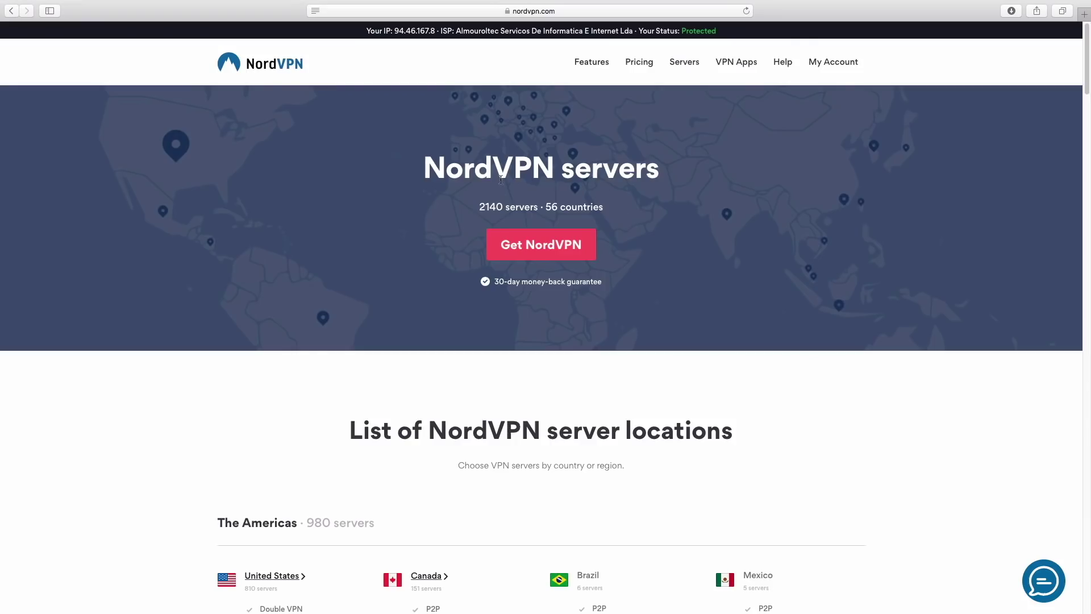
drag(1086, 63, 1074, 202)
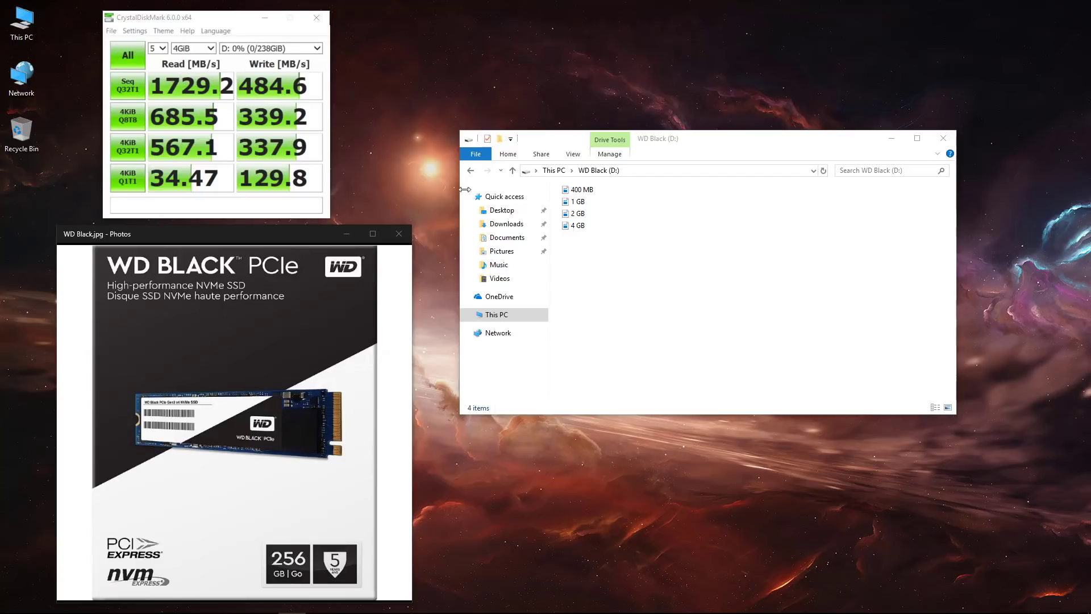
- Paste three copies of the 400 MB file on WD Black (D:), then delete them
click(583, 190)
right_click(583, 190)
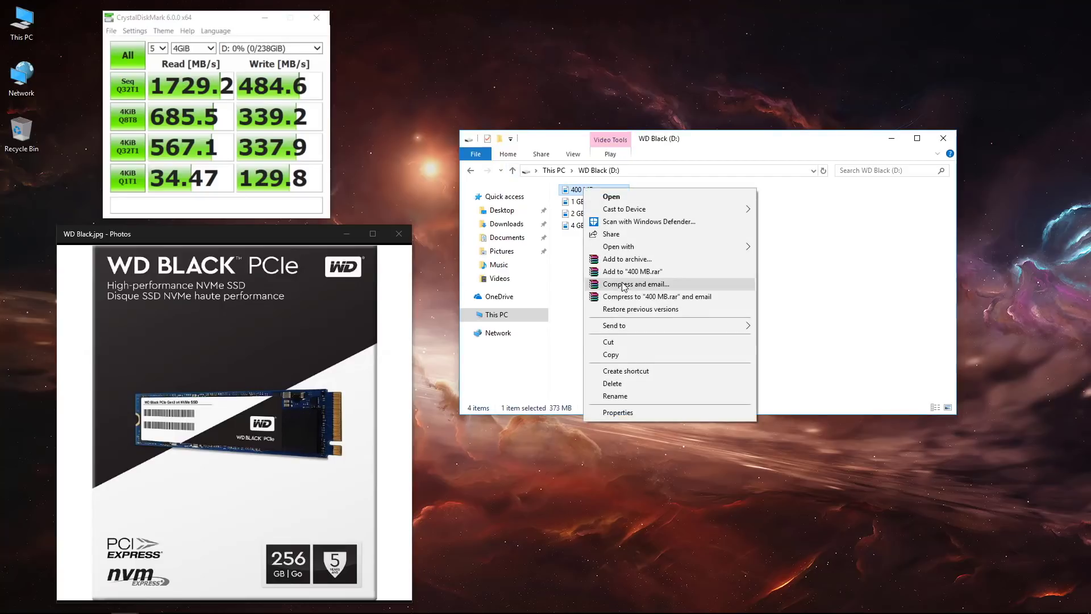
click(611, 354)
click(614, 329)
right_click(608, 297)
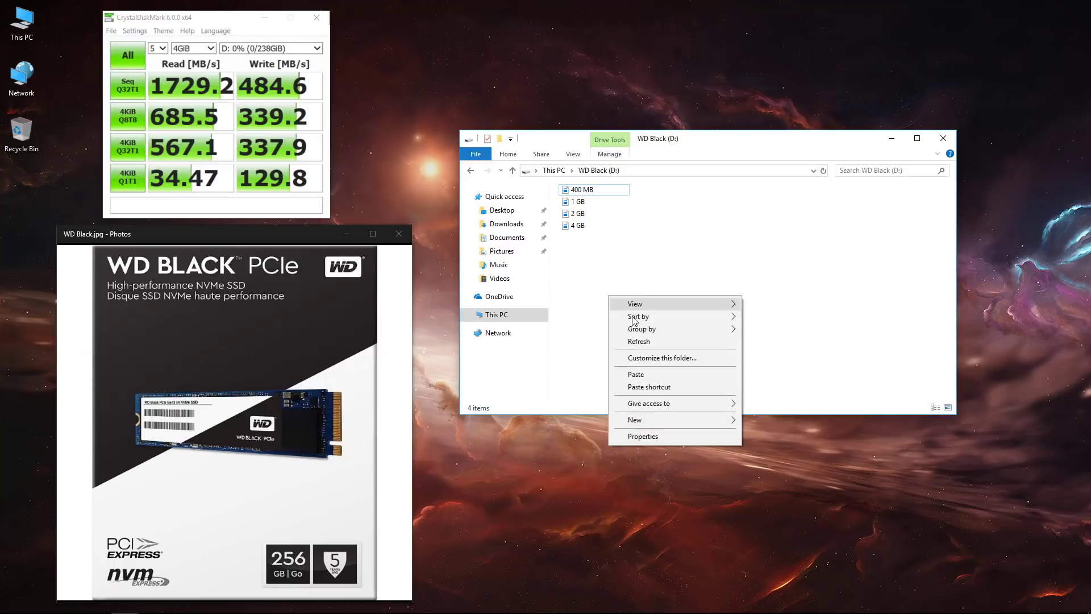
click(636, 374)
right_click(629, 308)
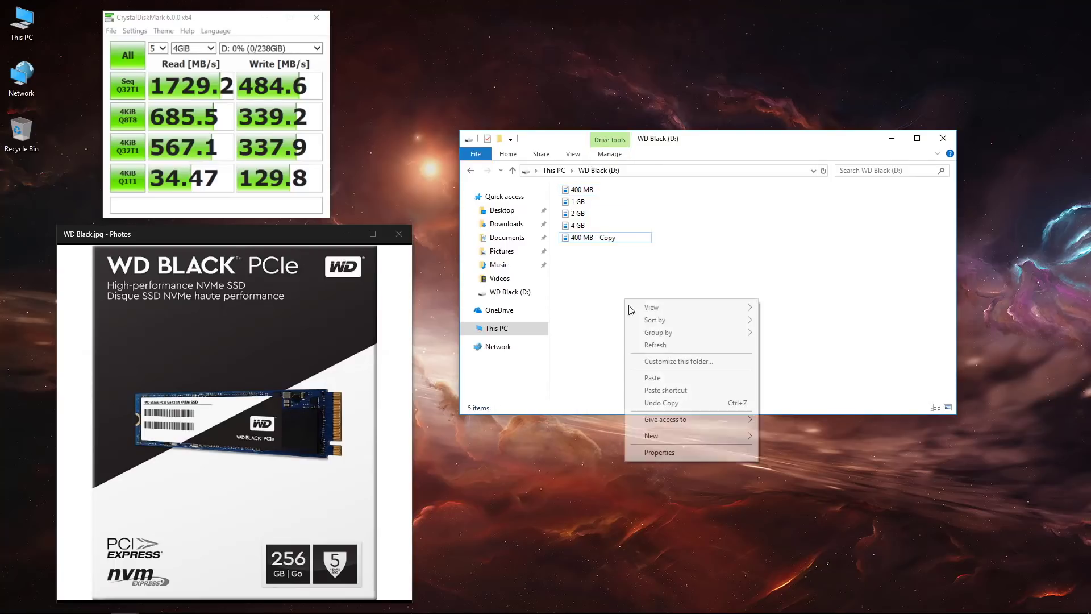
click(653, 378)
right_click(631, 310)
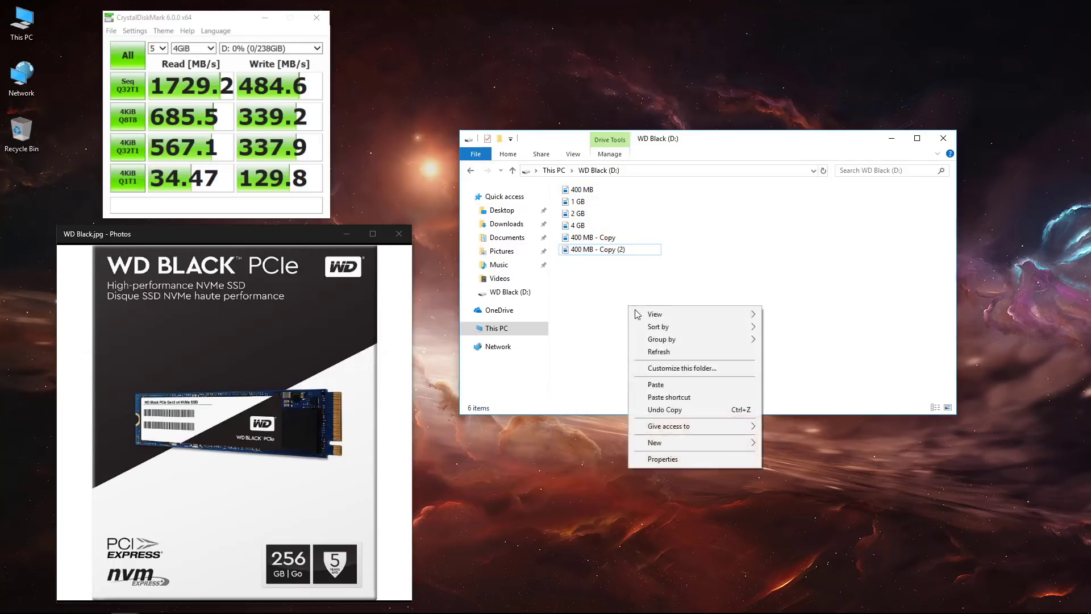
click(650, 383)
drag(589, 297, 588, 242)
right_click(599, 241)
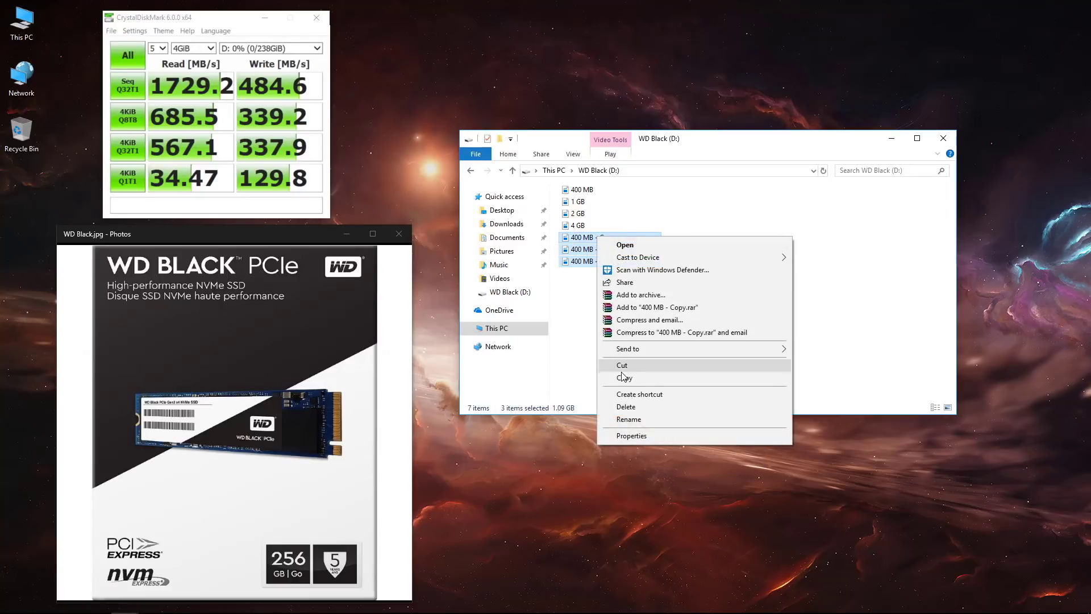
click(628, 405)
- Paste three copies of the 1 GB file, then undo them with Ctrl+Z
click(577, 203)
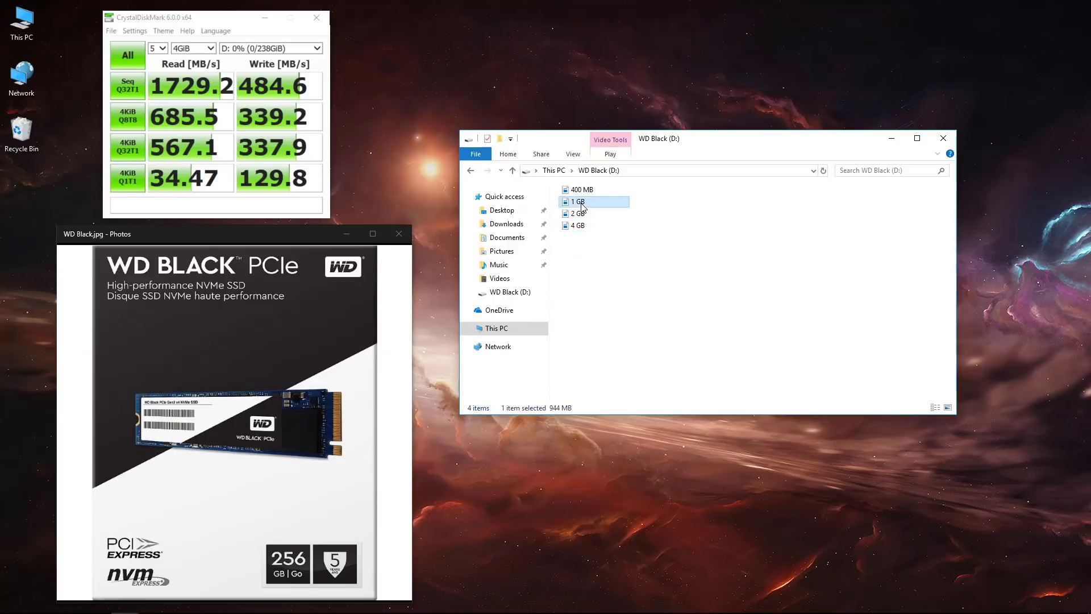
right_click(578, 202)
click(616, 365)
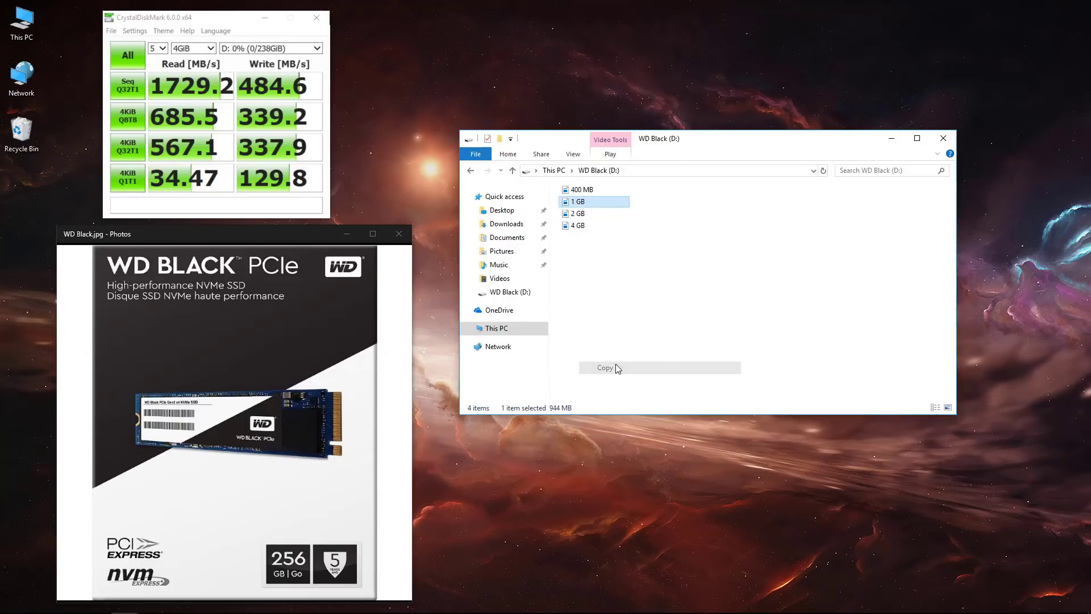
click(595, 275)
right_click(616, 281)
click(623, 350)
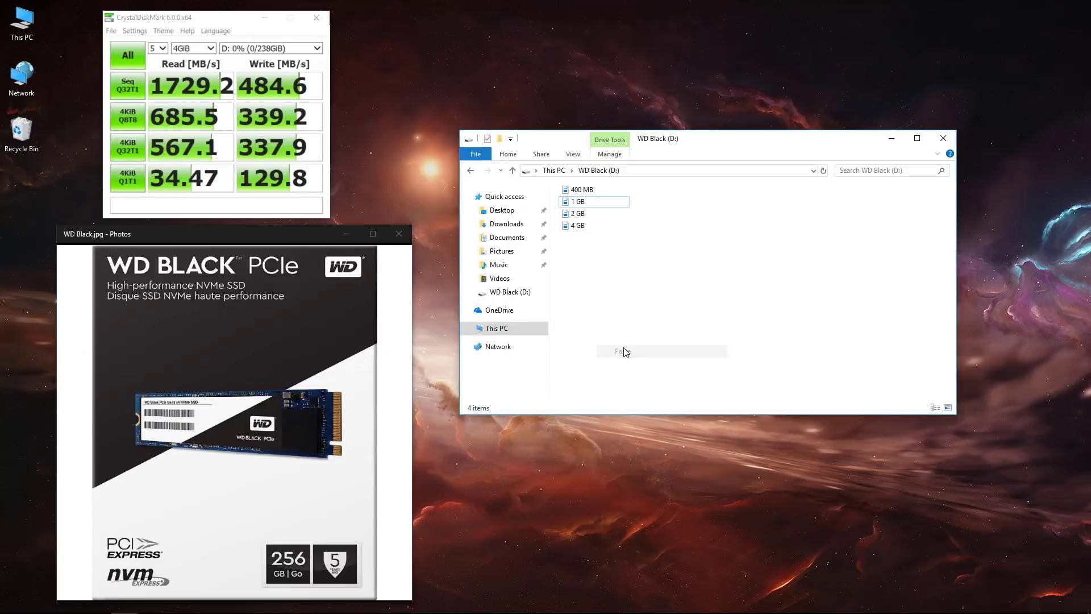
click(607, 291)
right_click(601, 279)
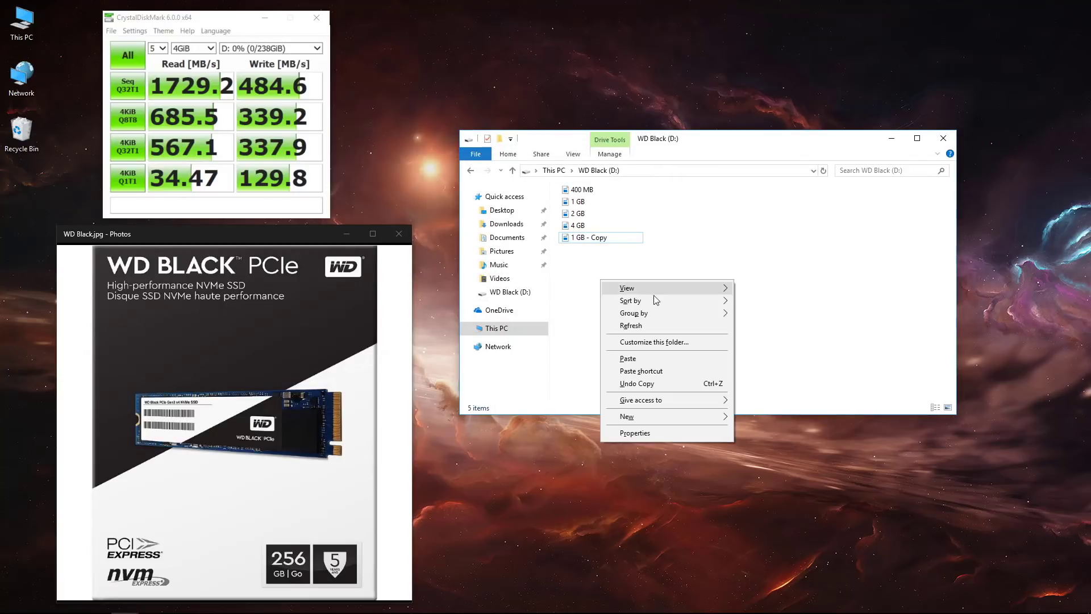
click(635, 358)
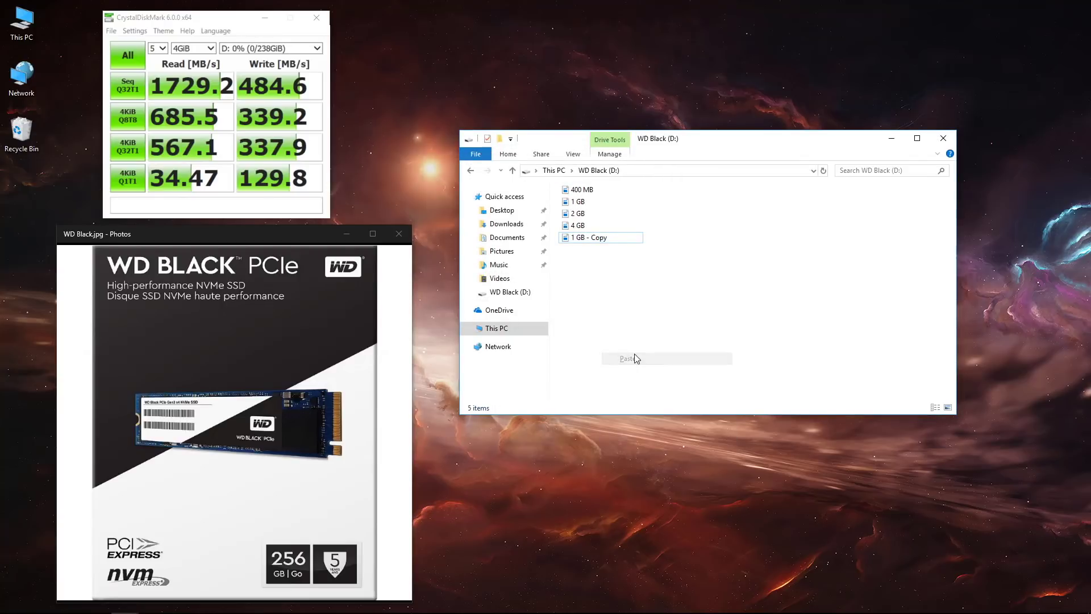
right_click(618, 295)
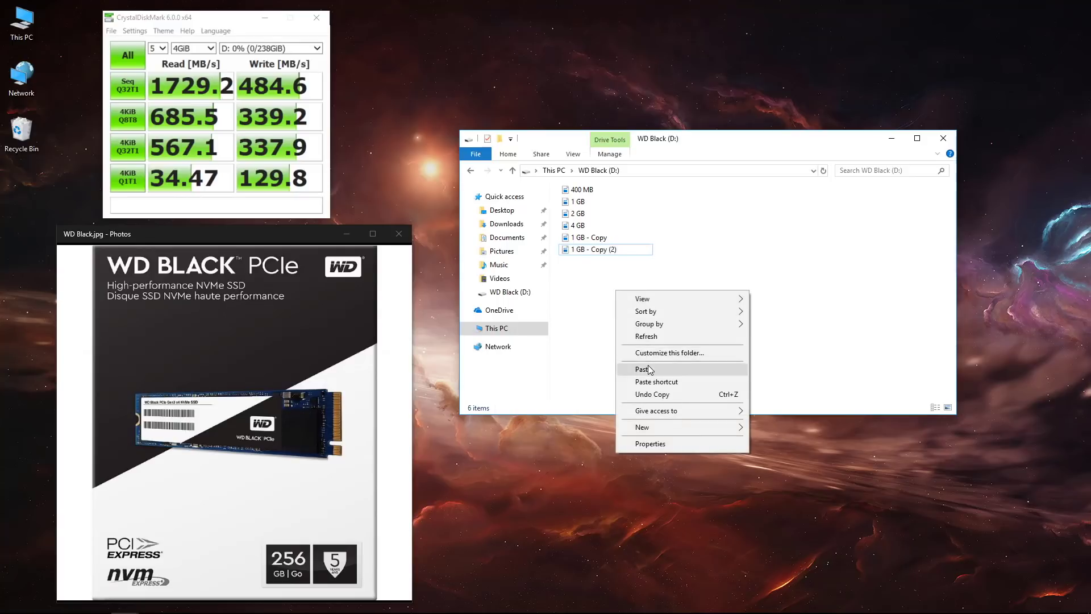
click(651, 369)
key(ctrl+z)
key(ctrl+z)
key(ctrl+z)
right_click(604, 272)
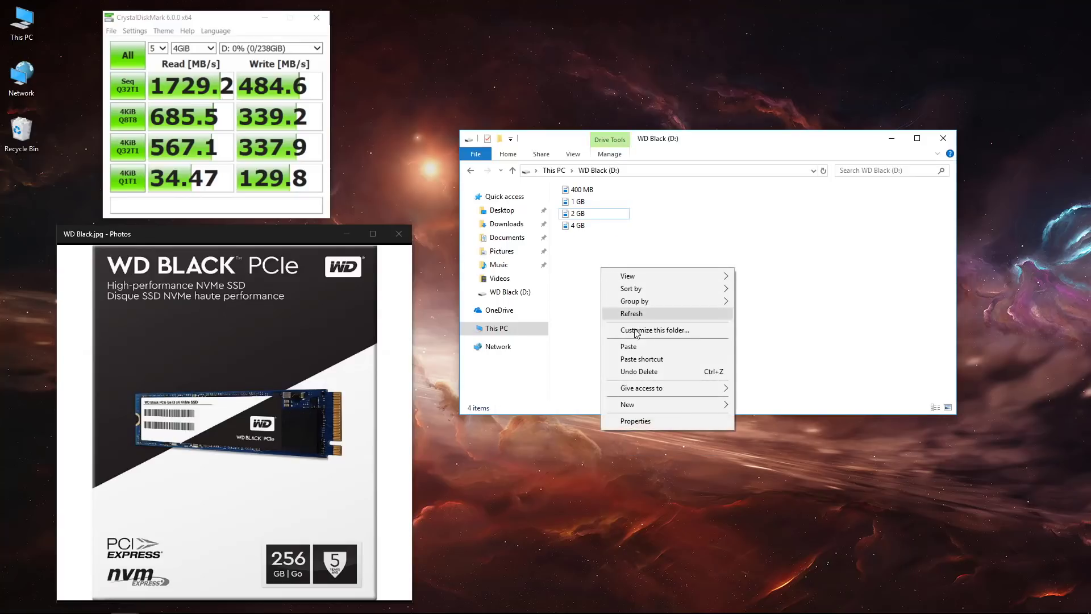
- Paste two copies of the 2 GB file on WD Black (D:), then delete them
click(628, 346)
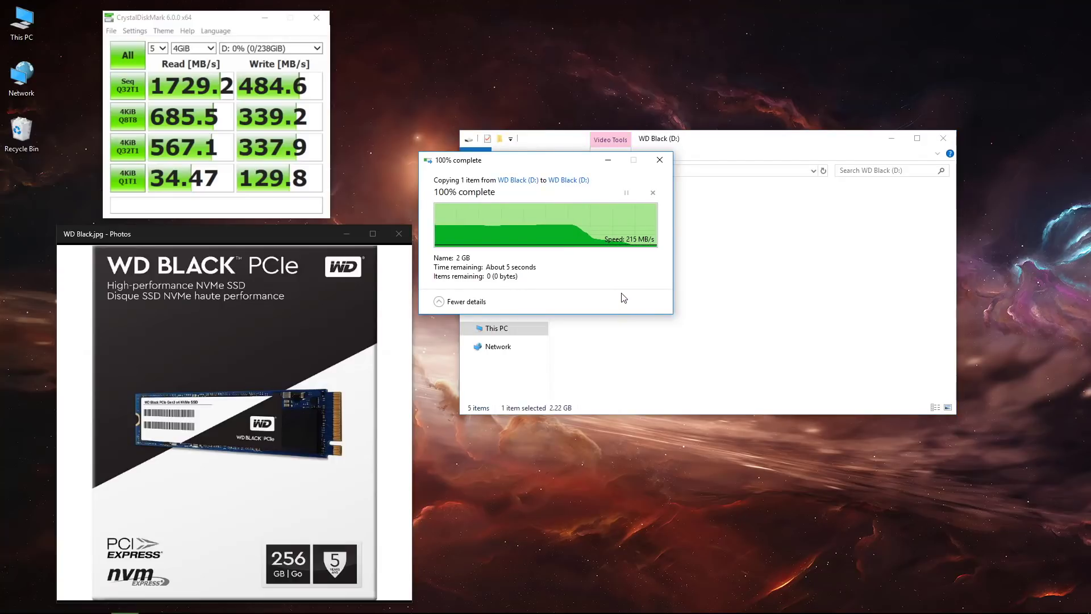
click(602, 267)
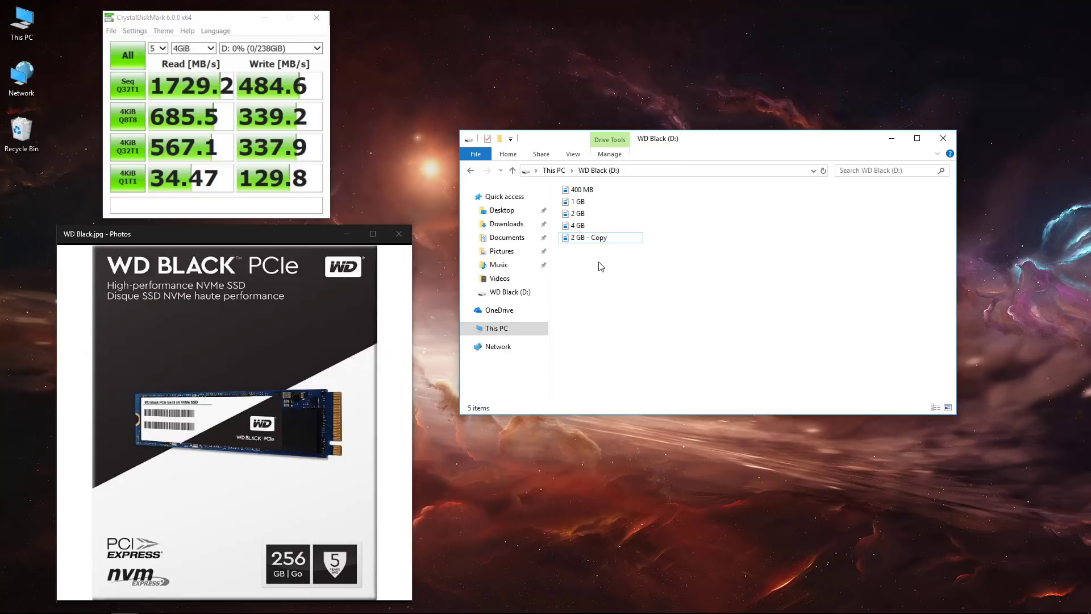
right_click(601, 266)
click(635, 342)
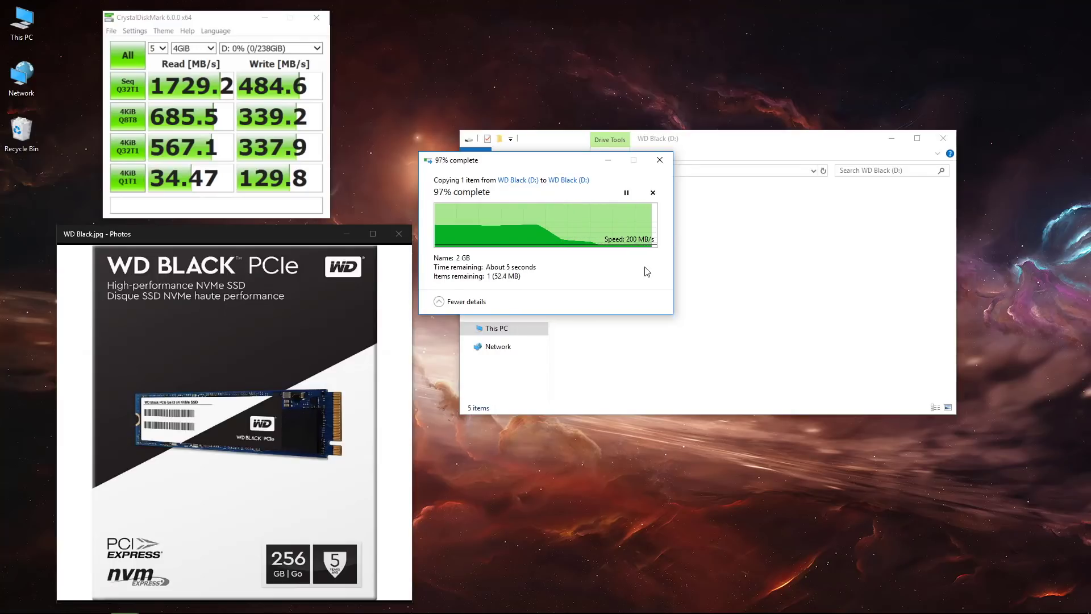
right_click(606, 273)
click(645, 349)
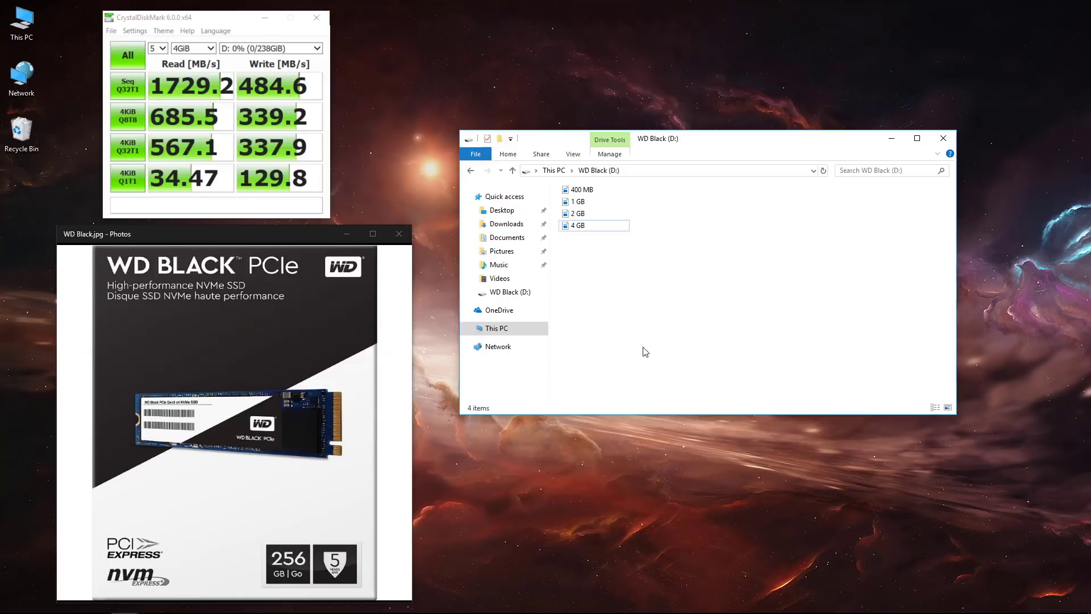
- Paste a copy of the 4 GB file, creating 4 GB - Copy on WD Black (D:)
key(ctrl+v)
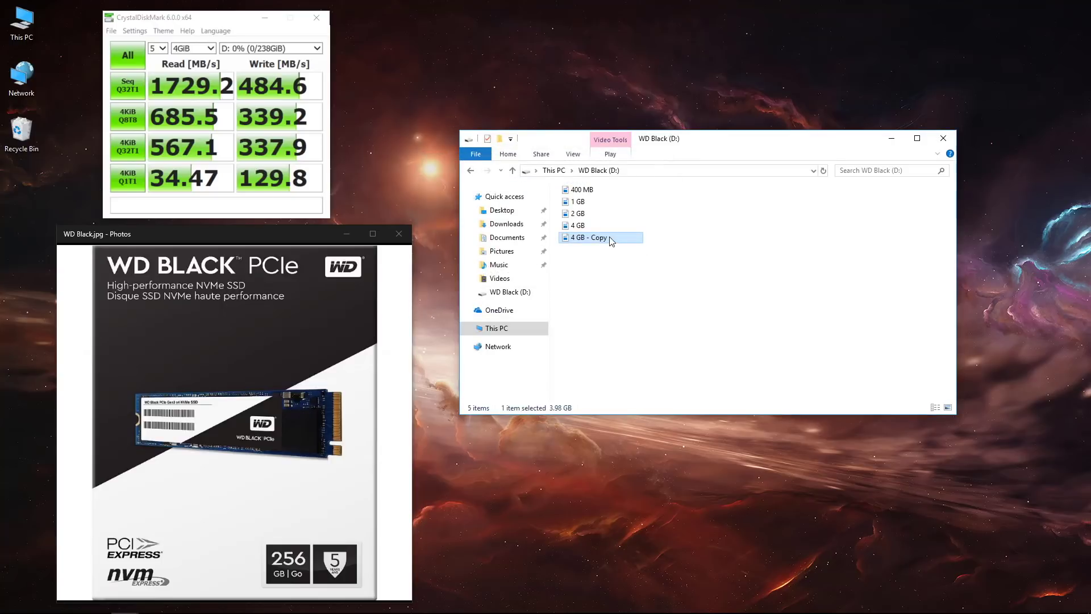
right_click(610, 237)
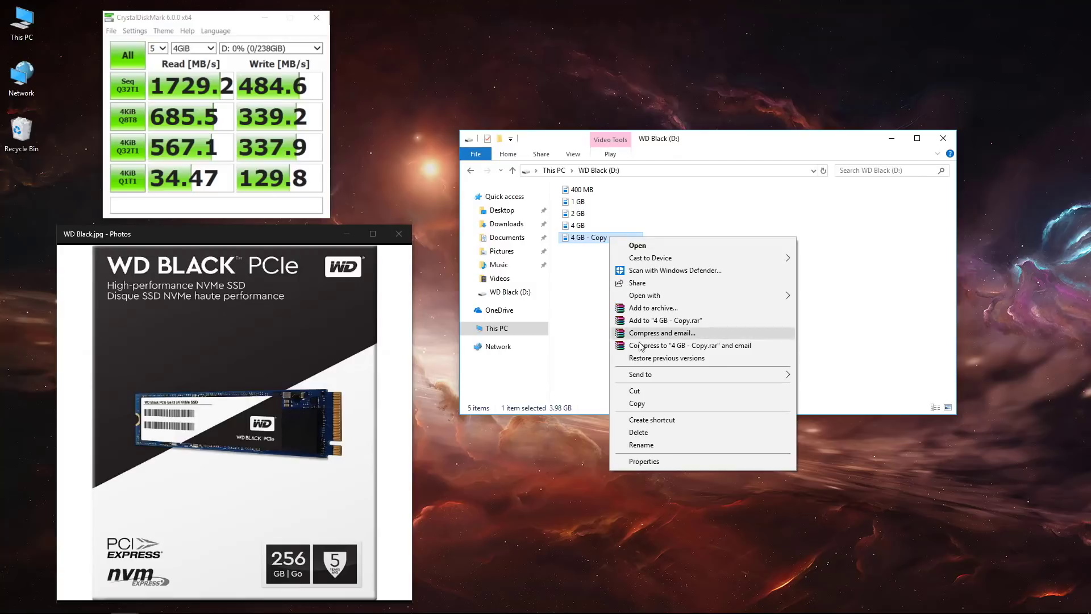
- Move 4 GB - Copy from WD Black (D:) onto the desktop
click(637, 403)
right_click(670, 52)
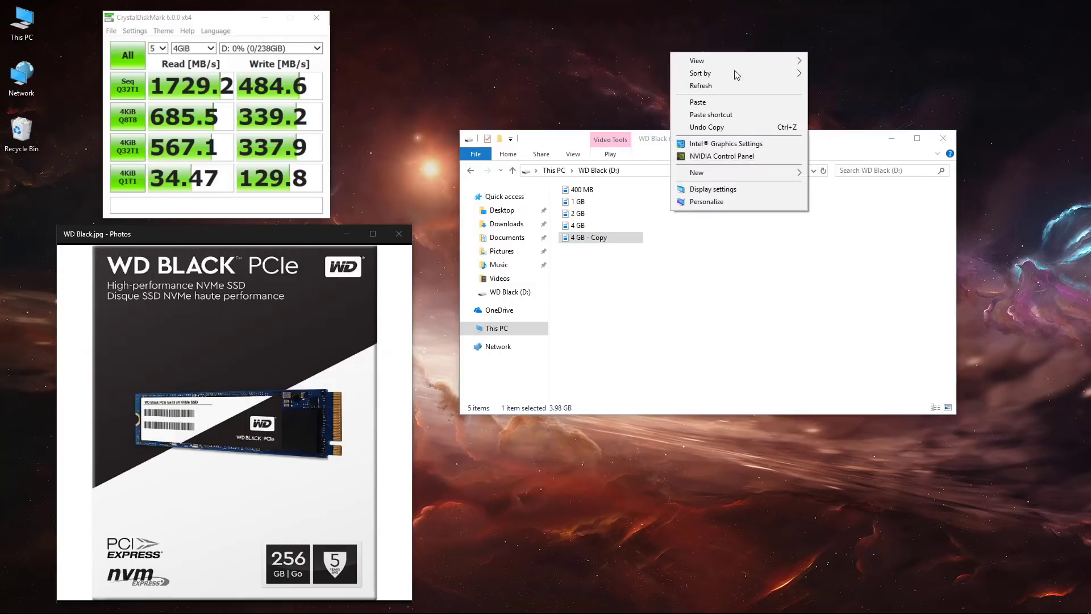
click(712, 101)
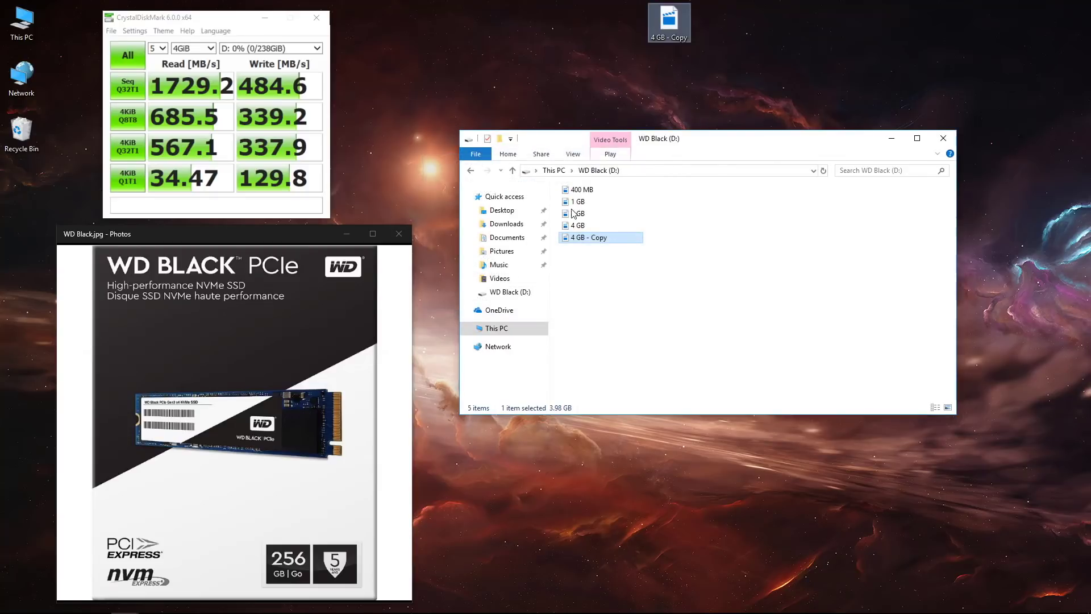
right_click(574, 237)
click(616, 432)
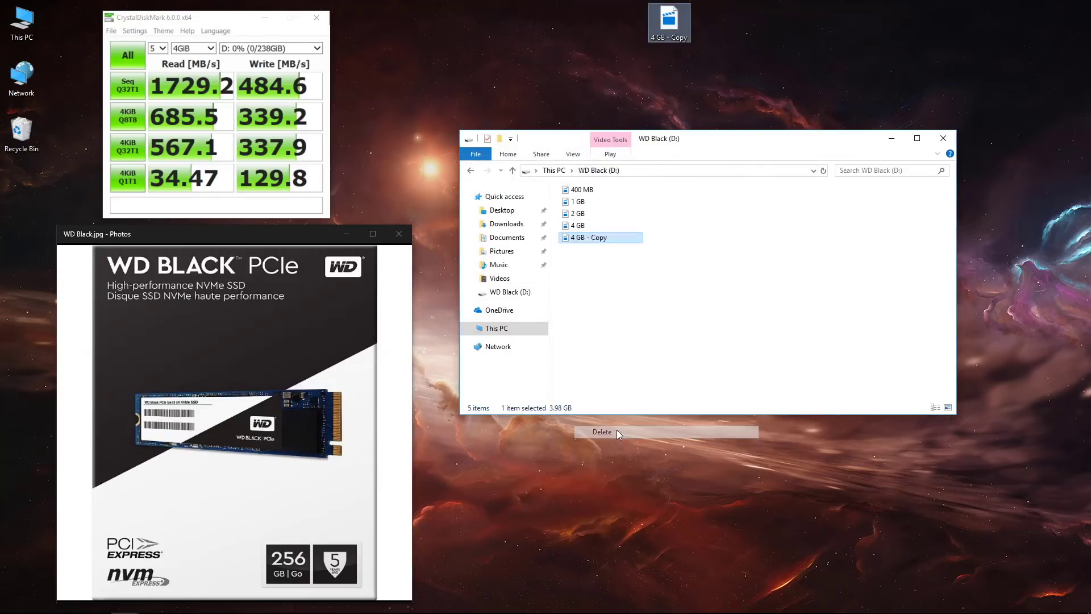
- Copy the desktop 4 GB - Copy back onto WD Black (D:), then delete it from the drive
drag(669, 26, 643, 310)
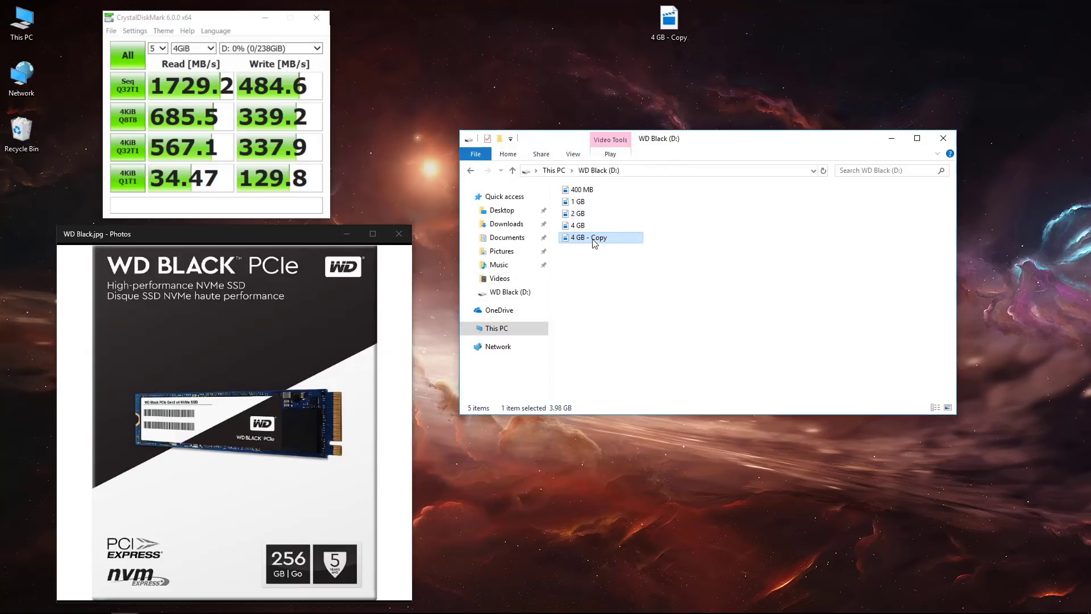
right_click(594, 242)
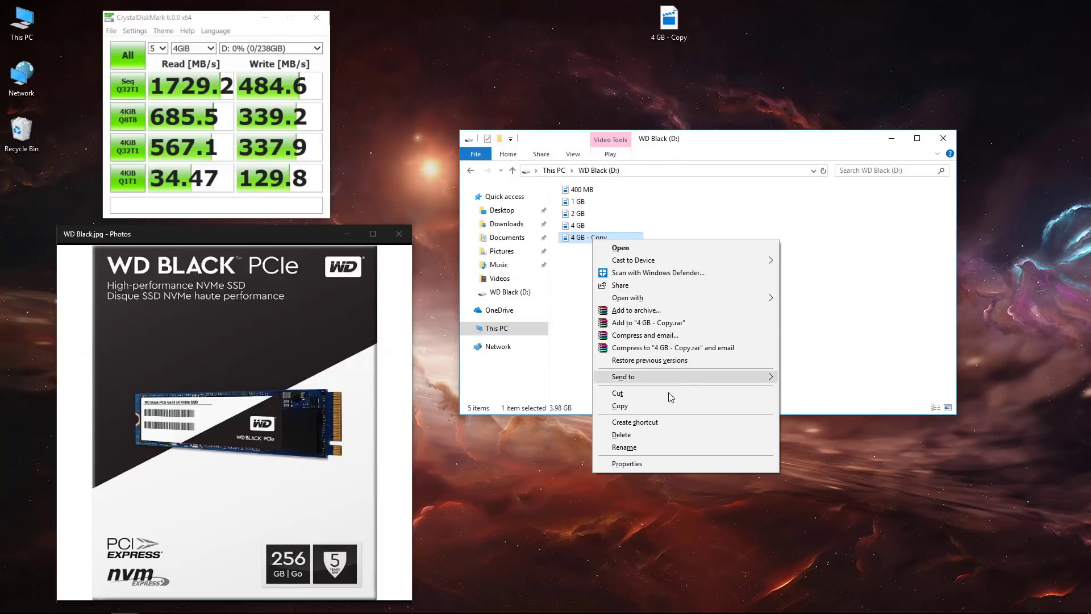
click(623, 434)
- Delete the leftover desktop copy and drag the 4 GB file onto the desktop
right_click(676, 22)
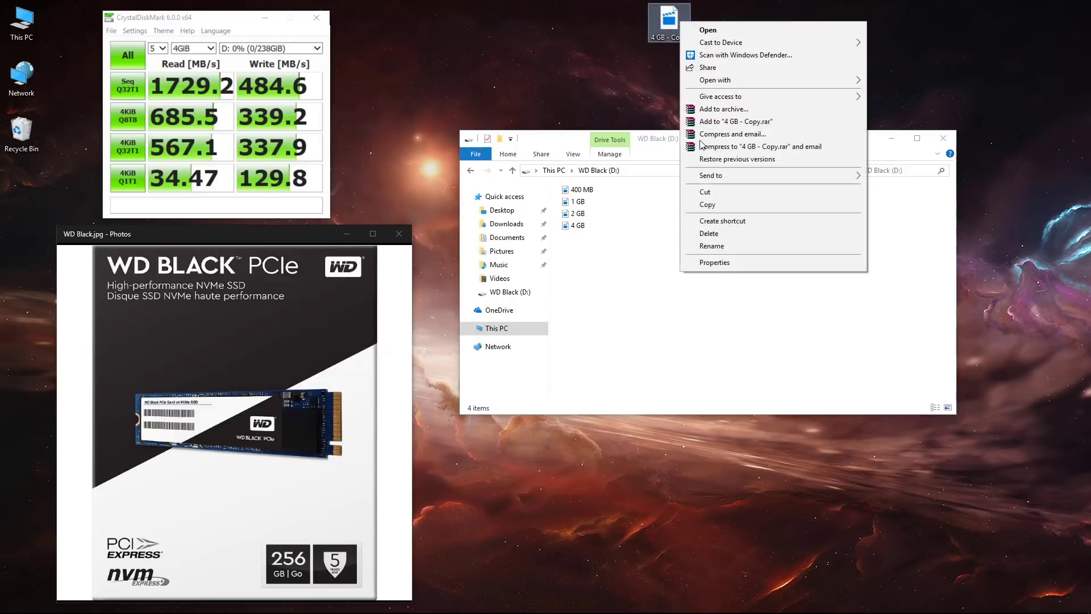
click(716, 233)
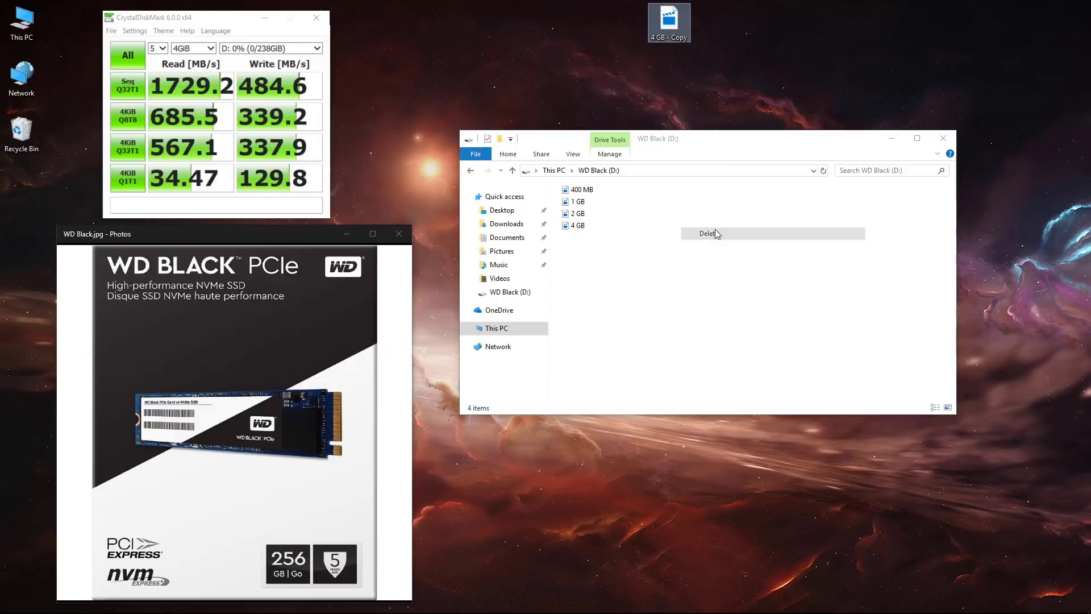
click(586, 227)
drag(615, 171, 683, 61)
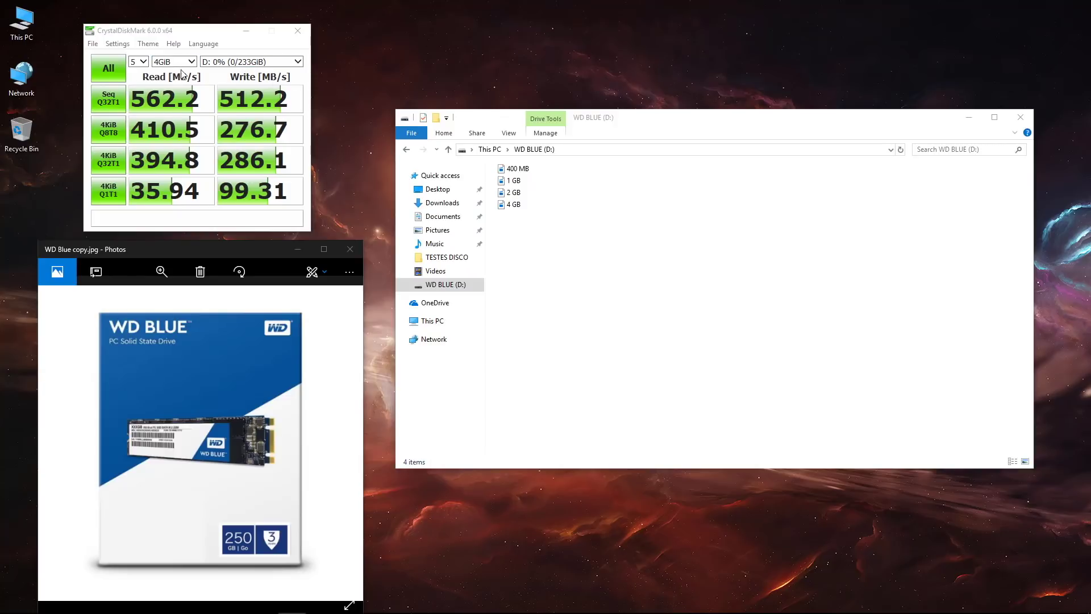
- Paste three 400 MB copies on WD BLUE, delete them, then paste one 1 GB copy
right_click(544, 272)
click(568, 350)
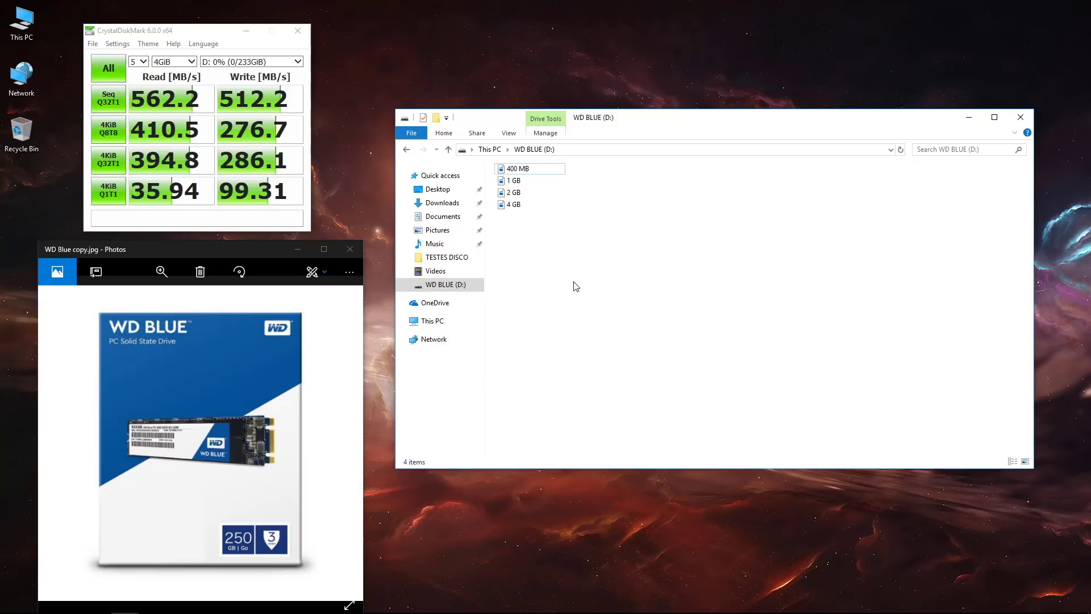
right_click(576, 286)
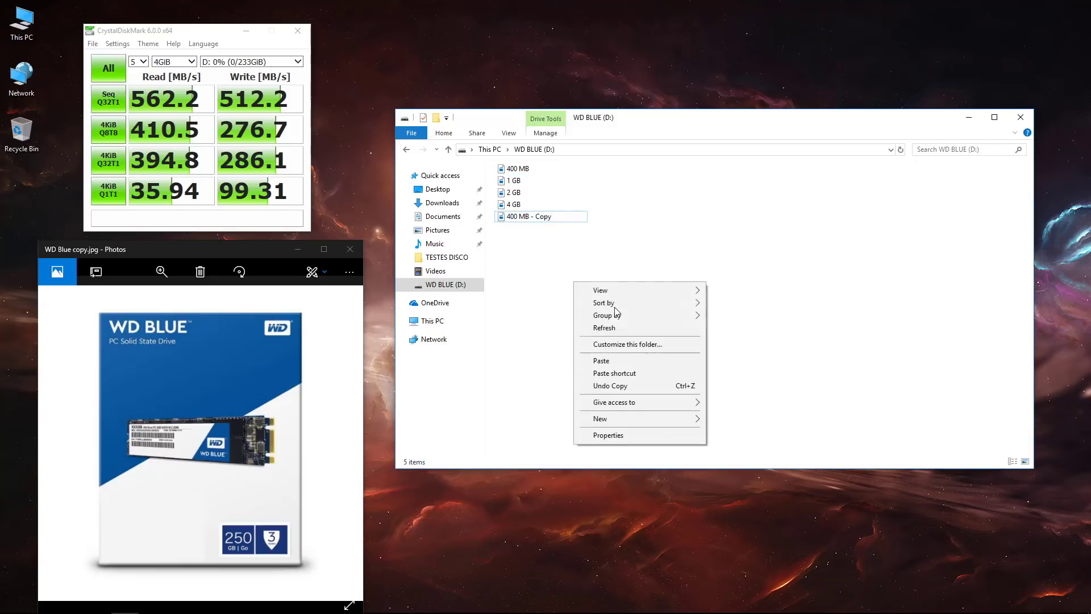
click(614, 361)
right_click(580, 290)
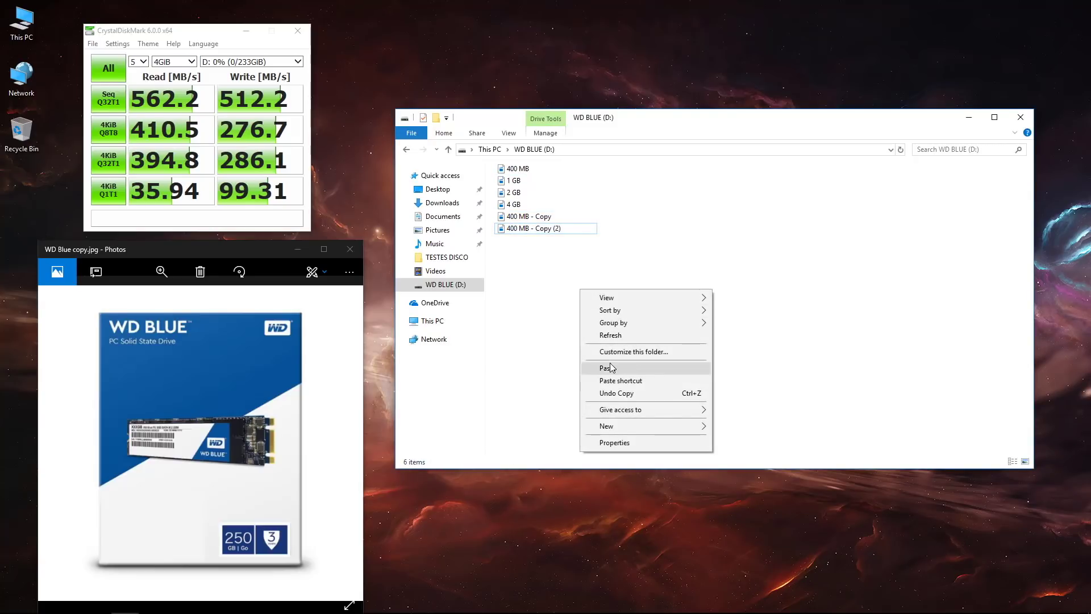
click(612, 367)
drag(525, 268, 519, 218)
key(Delete)
right_click(536, 257)
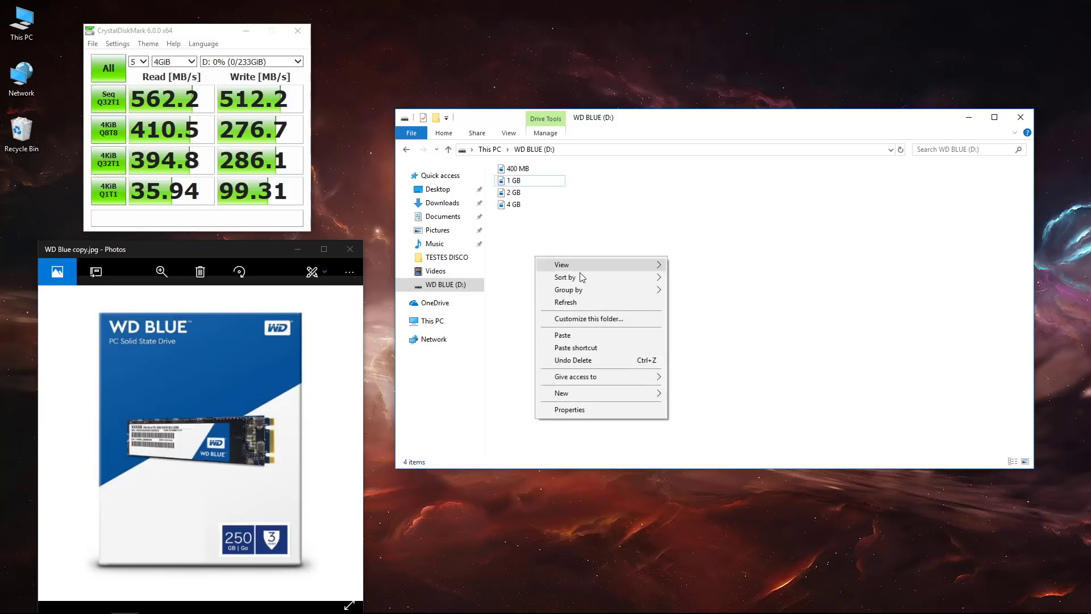
click(578, 335)
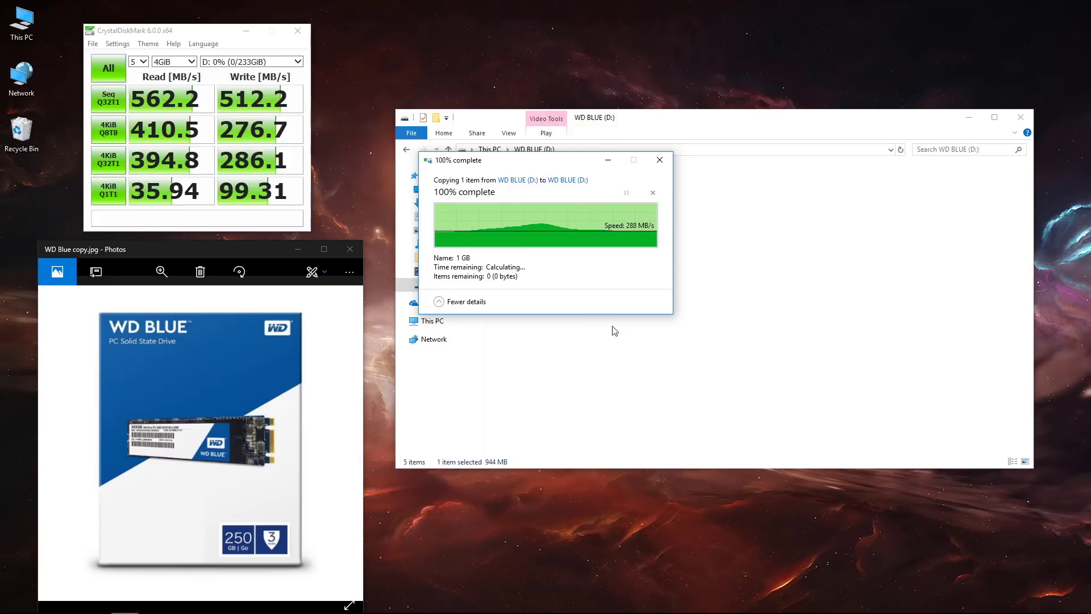
- Paste two more 1 GB copies, then delete all three 1 GB copies
right_click(525, 300)
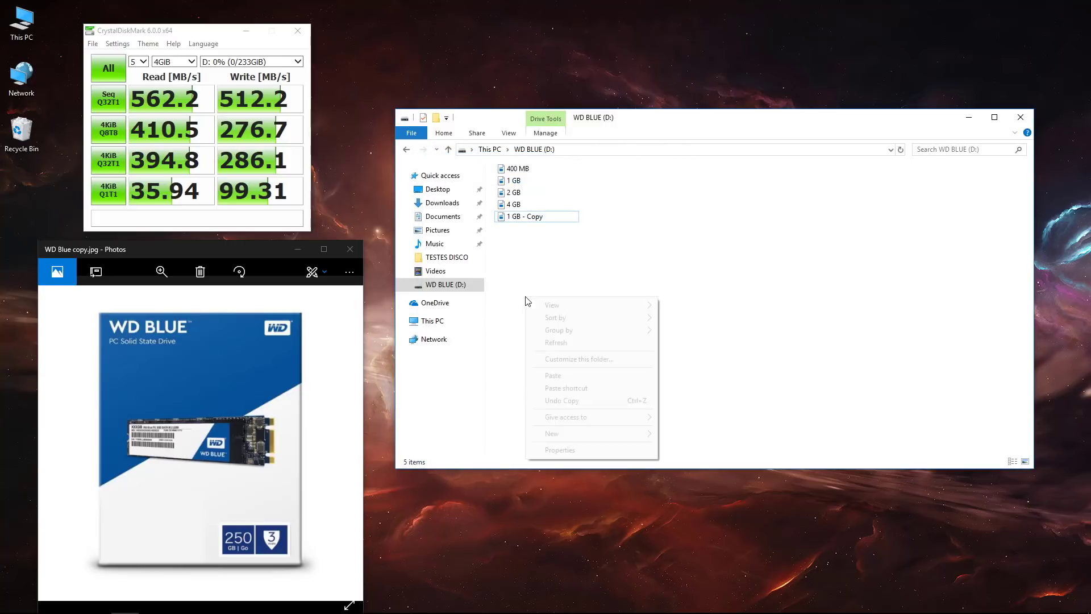
click(555, 375)
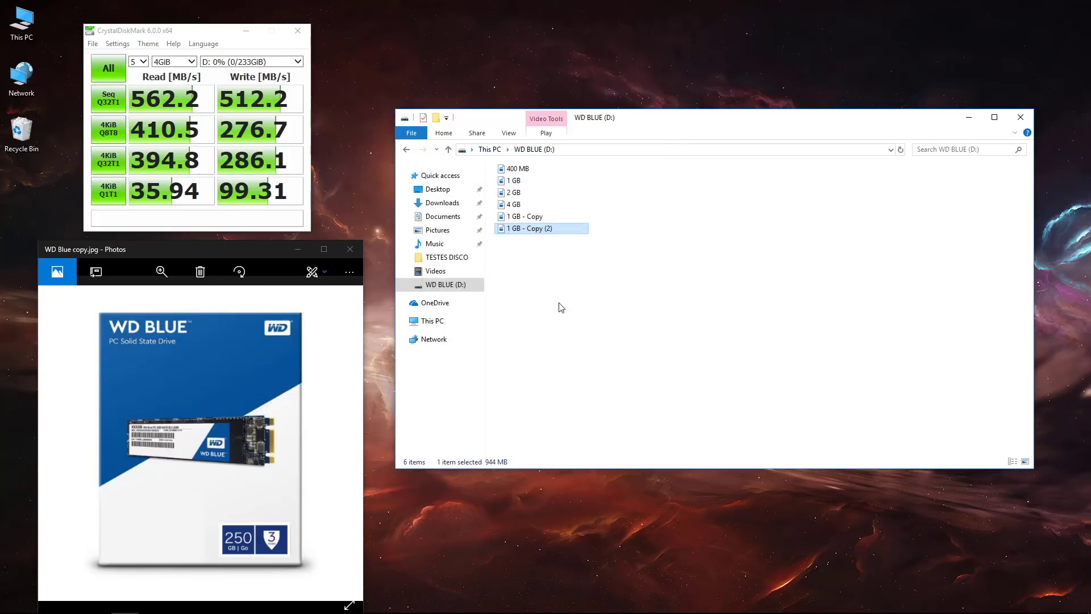
right_click(560, 304)
click(579, 377)
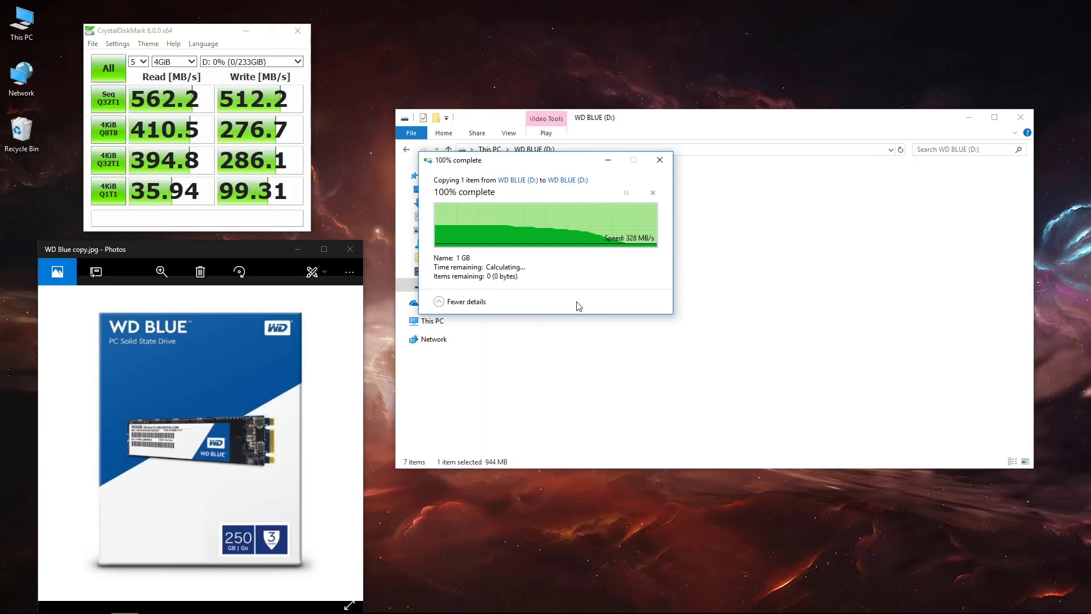
drag(530, 278, 500, 213)
key(Delete)
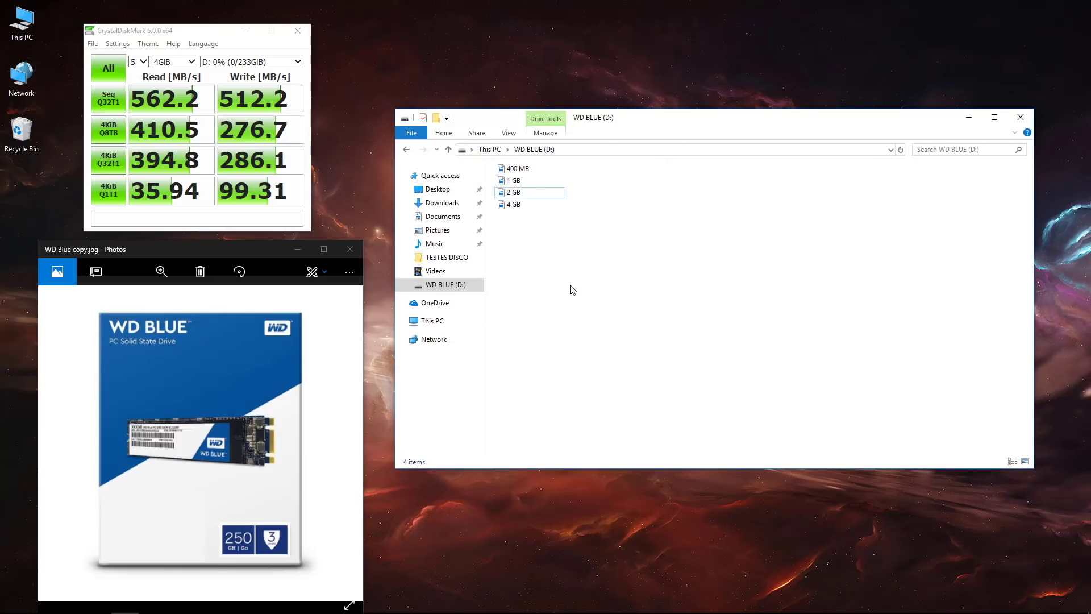
- Duplicate the 2 GB file on WD BLUE with Ctrl+C and Ctrl+V
key(ctrl+c)
key(ctrl+v)
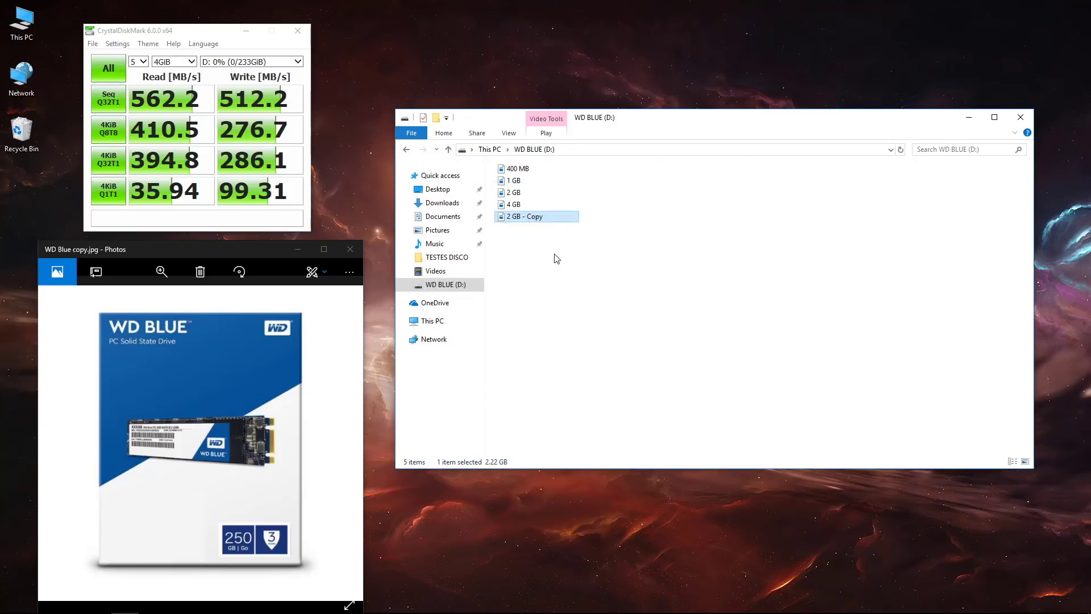
right_click(557, 258)
- Undo the 2 GB copy and paste a copy of the 4 GB file on WD BLUE
click(585, 356)
right_click(533, 277)
click(574, 322)
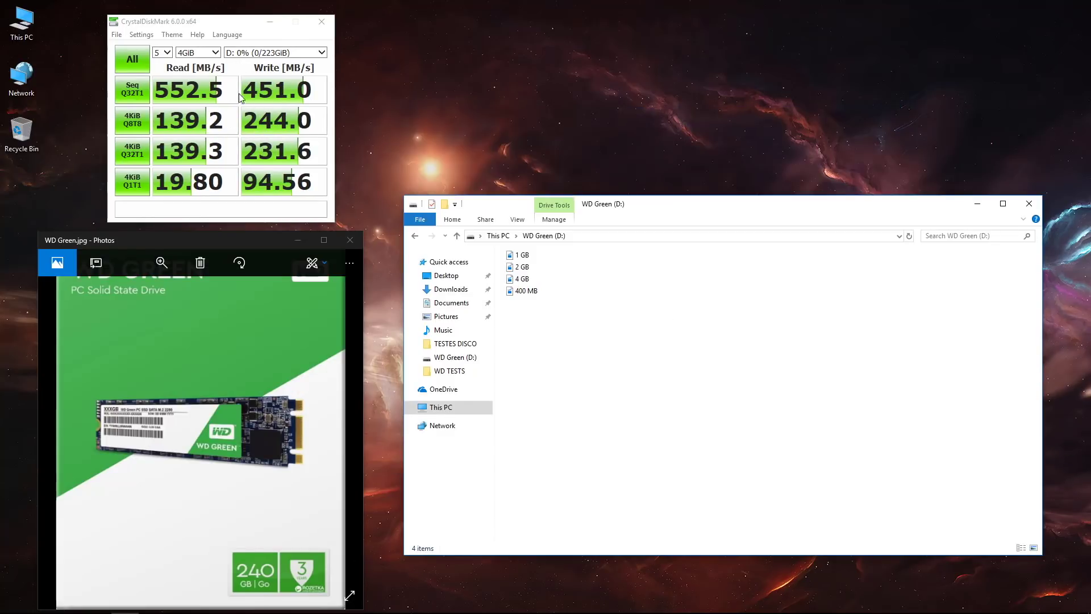
- Paste three copies of the 400 MB file on WD Green (D:)
right_click(579, 367)
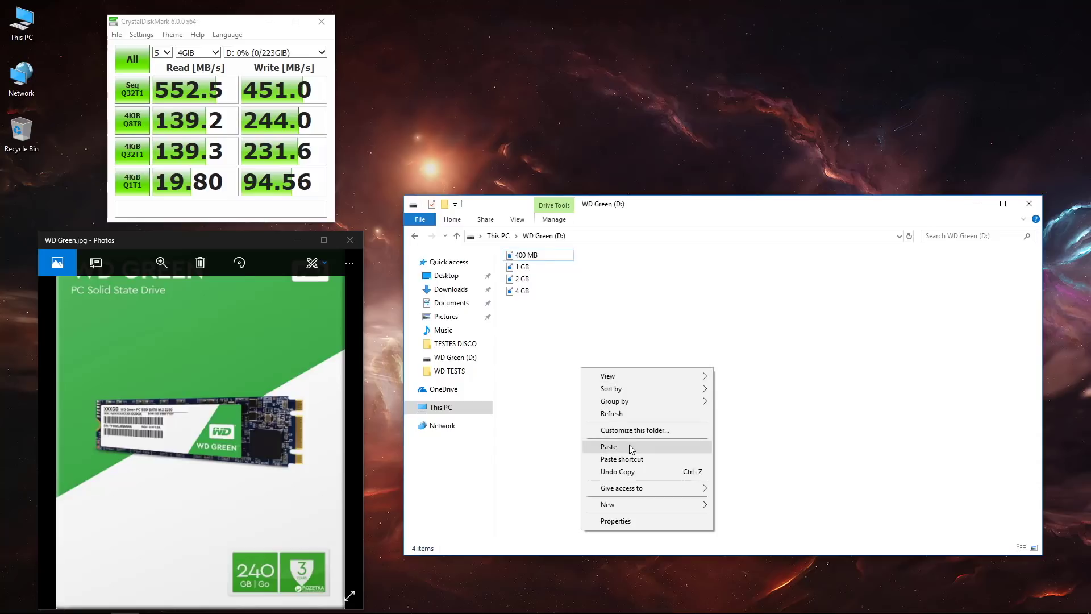
click(629, 445)
right_click(601, 396)
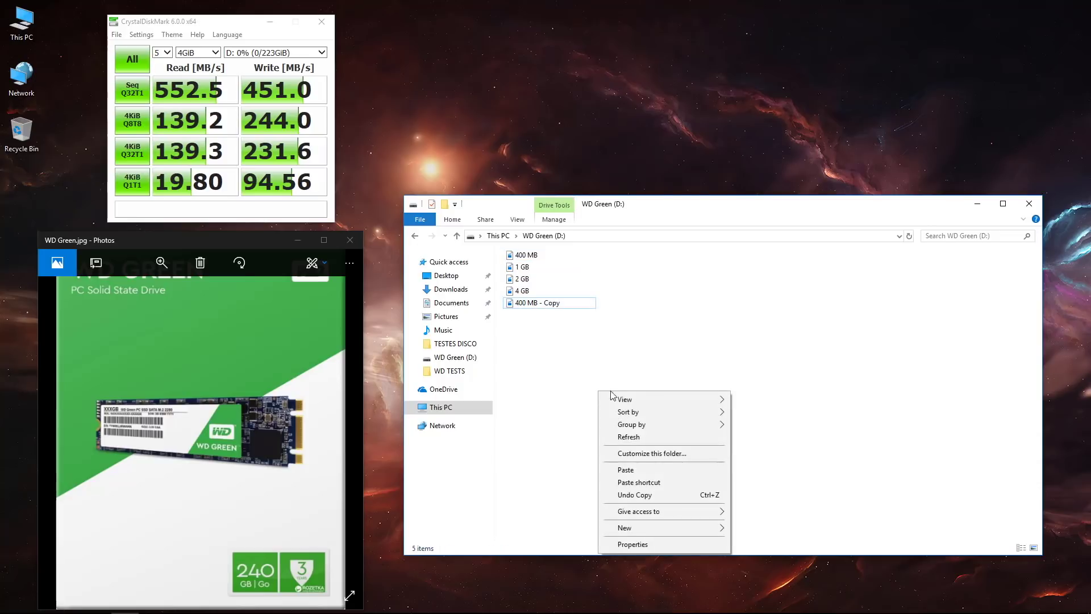
click(638, 471)
right_click(587, 374)
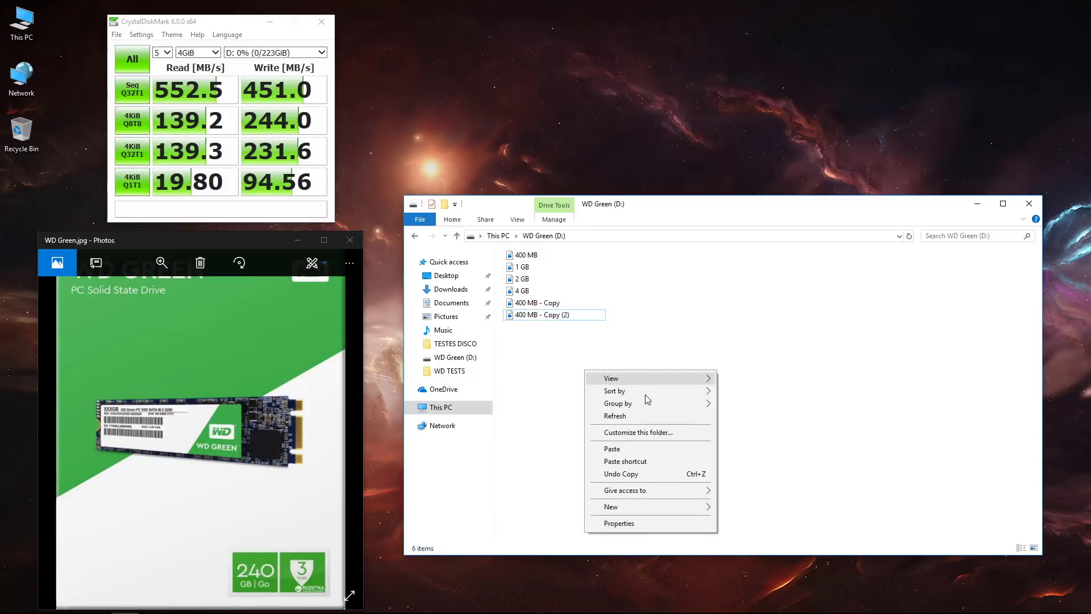
click(624, 448)
- Paste three copies of the 1 GB file on WD Green (D:)
right_click(549, 341)
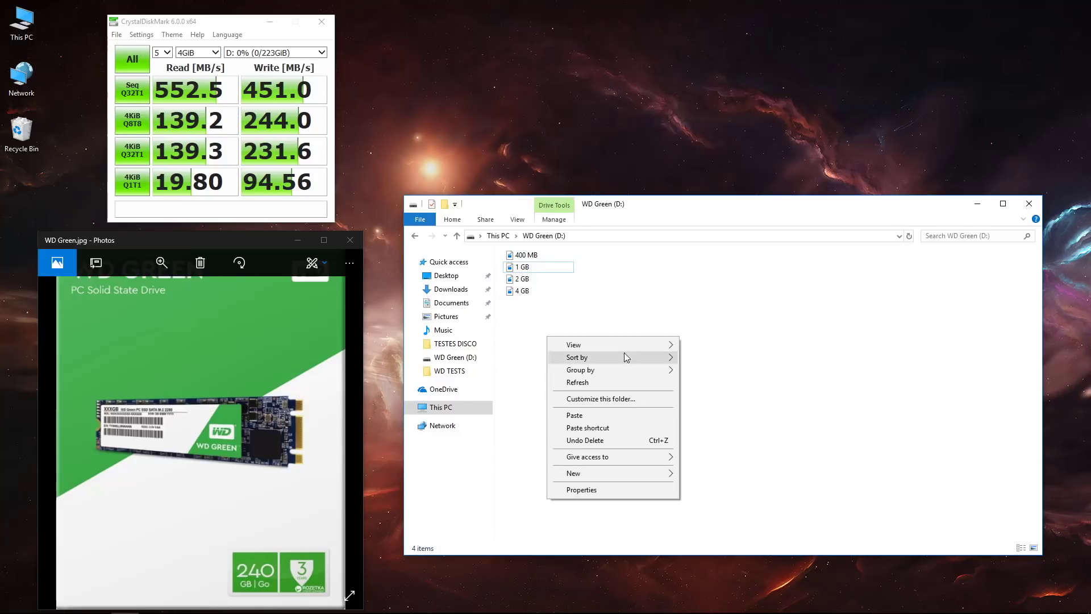
click(571, 415)
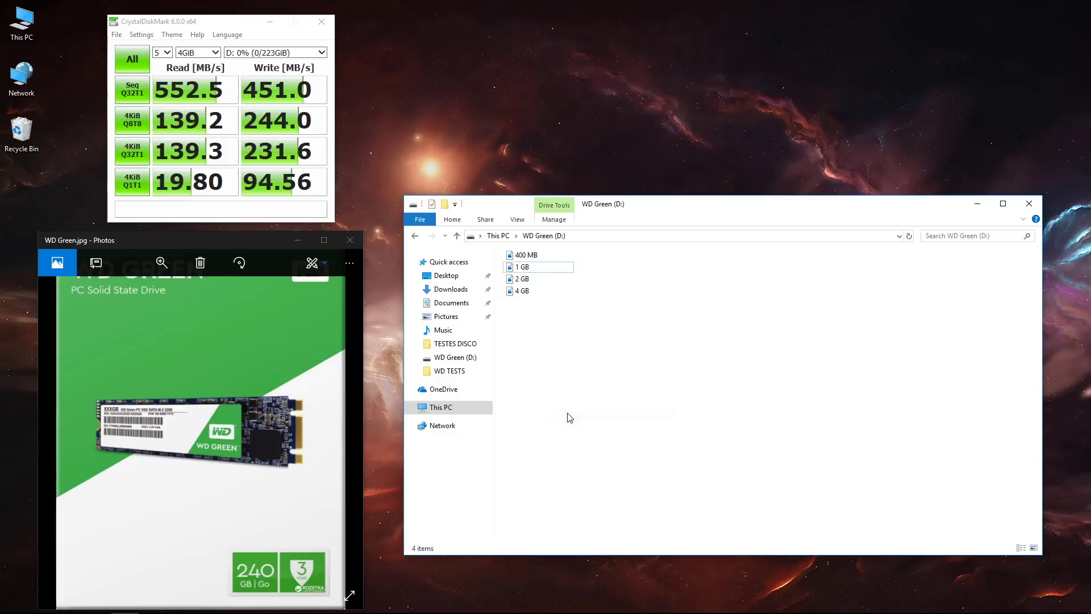
right_click(561, 365)
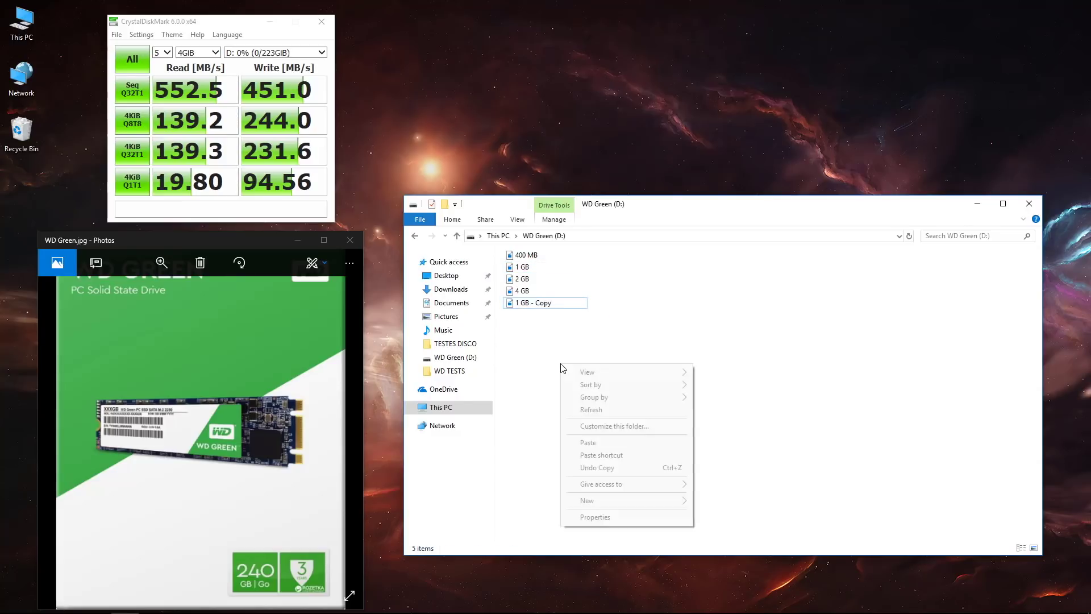
click(587, 443)
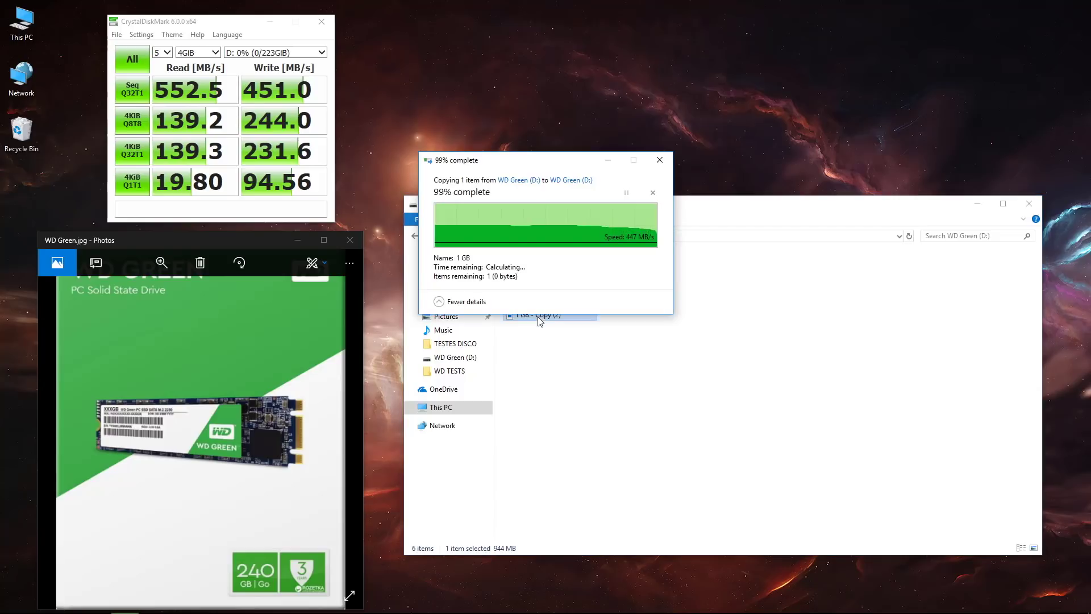
click(554, 355)
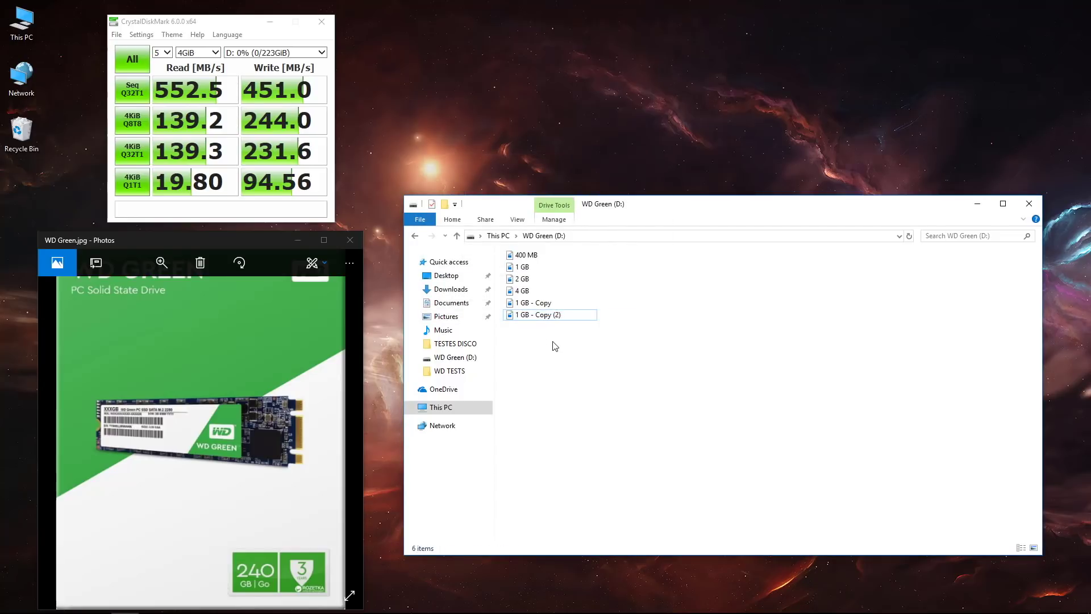
right_click(555, 346)
click(595, 416)
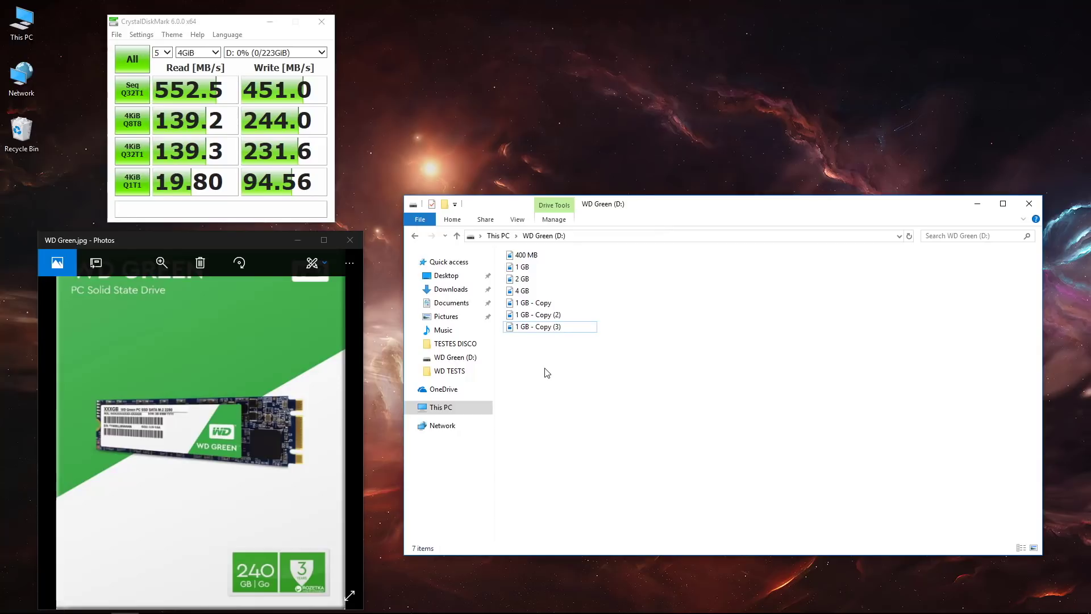
- Paste a copy of the 2 GB file on WD Green (D:) with Ctrl+V
right_click(533, 335)
click(559, 411)
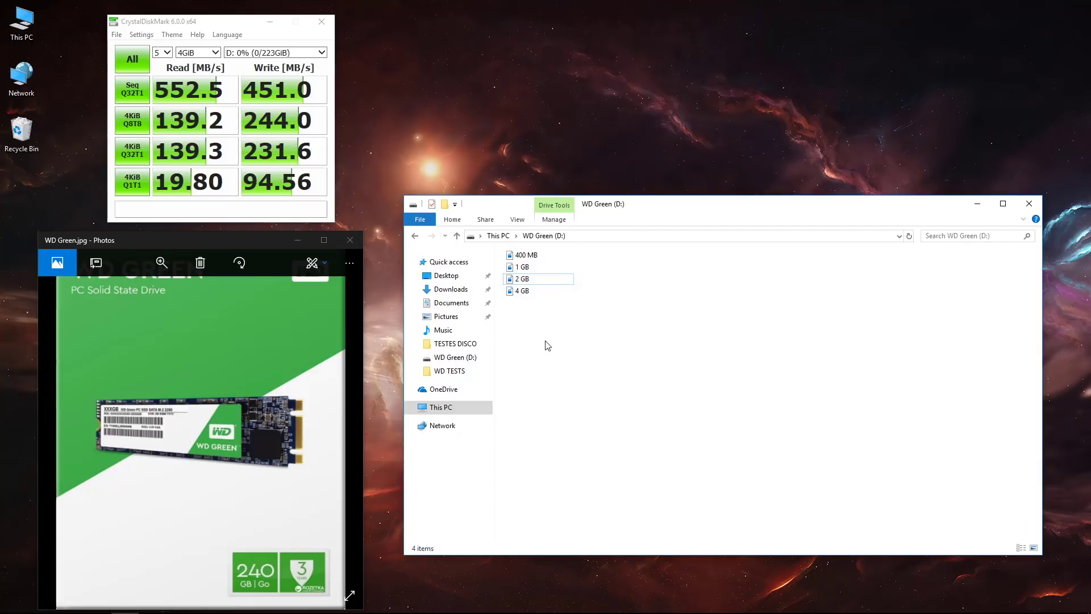
key(ctrl+v)
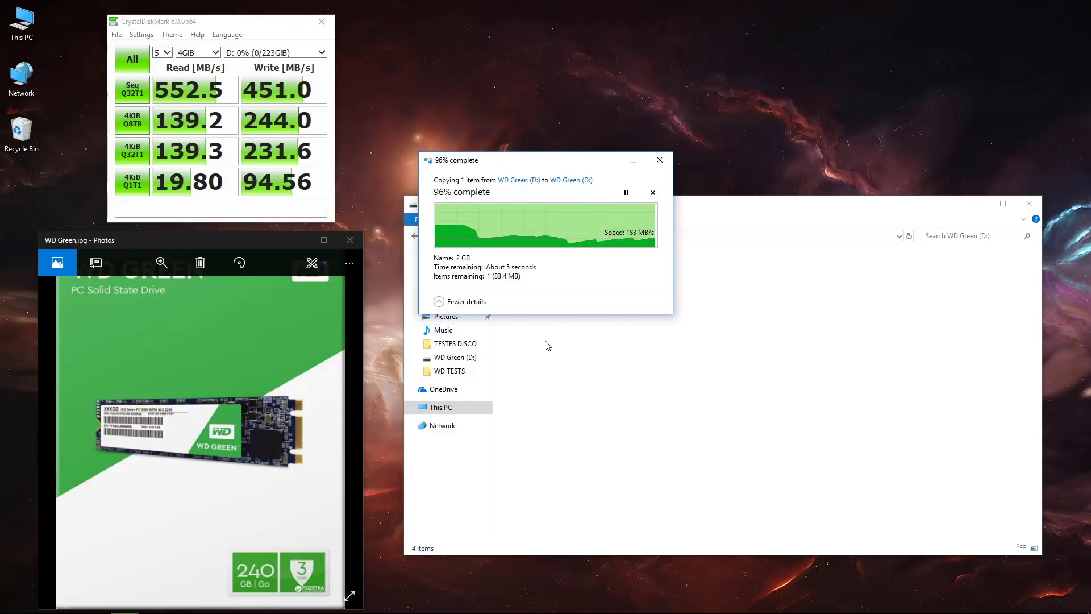
- Paste a second 2 GB copy on WD Green (D:), then start removing the duplicates
click(547, 345)
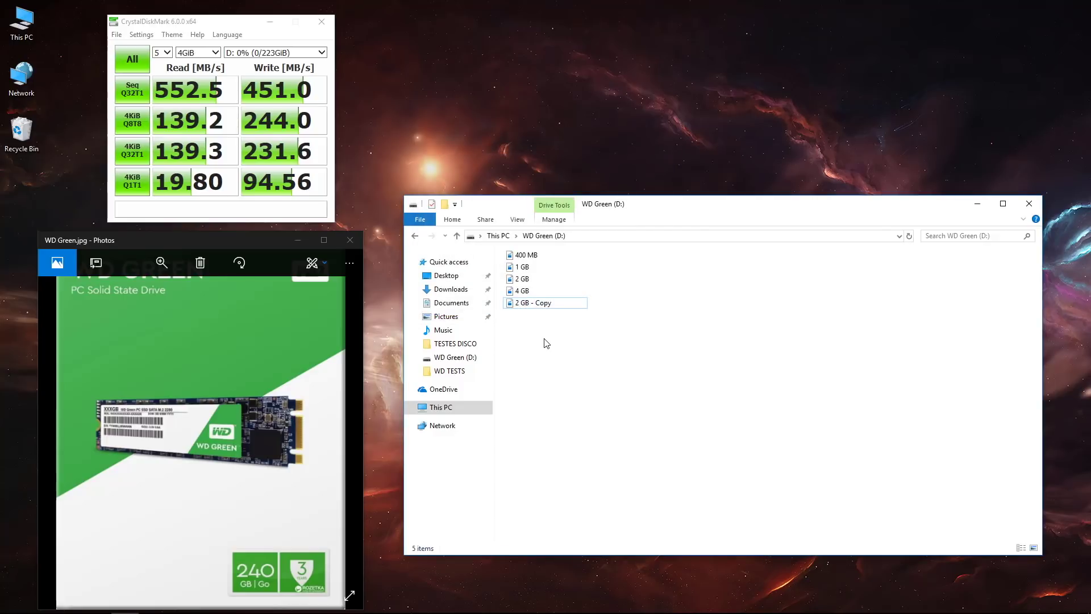
right_click(546, 343)
click(579, 416)
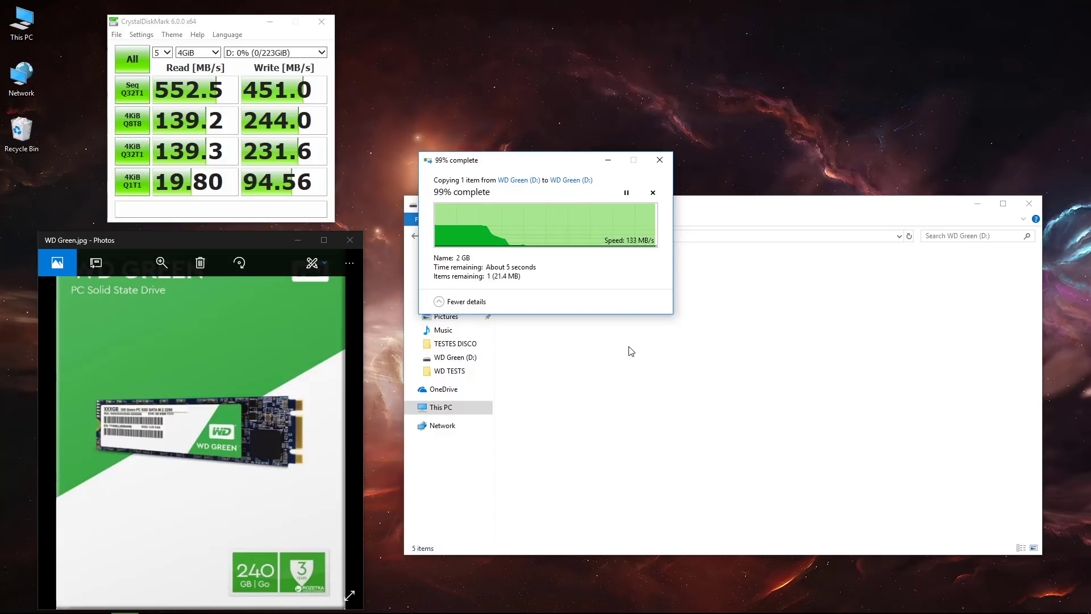
right_click(563, 348)
- Undo the last 2 GB copy and paste a duplicate of the 4 GB file into WD Green (D:)
click(611, 427)
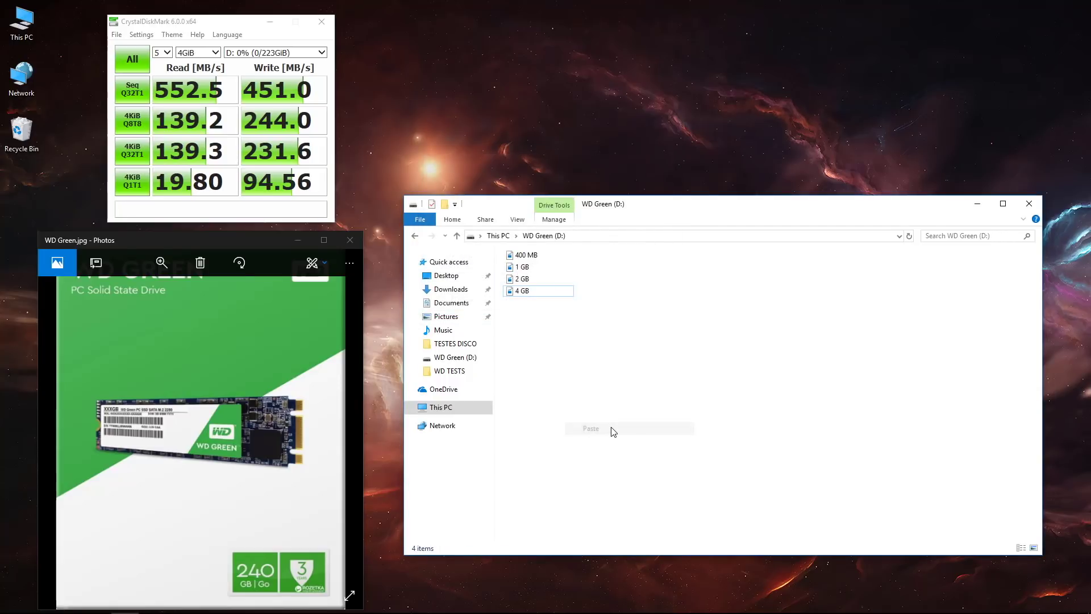
key(ctrl+v)
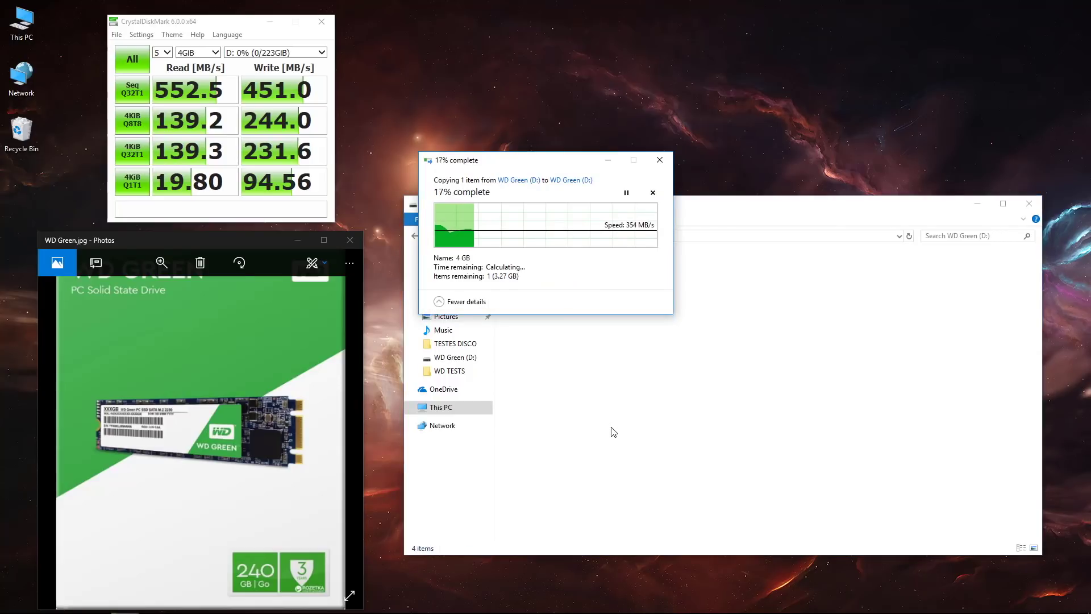